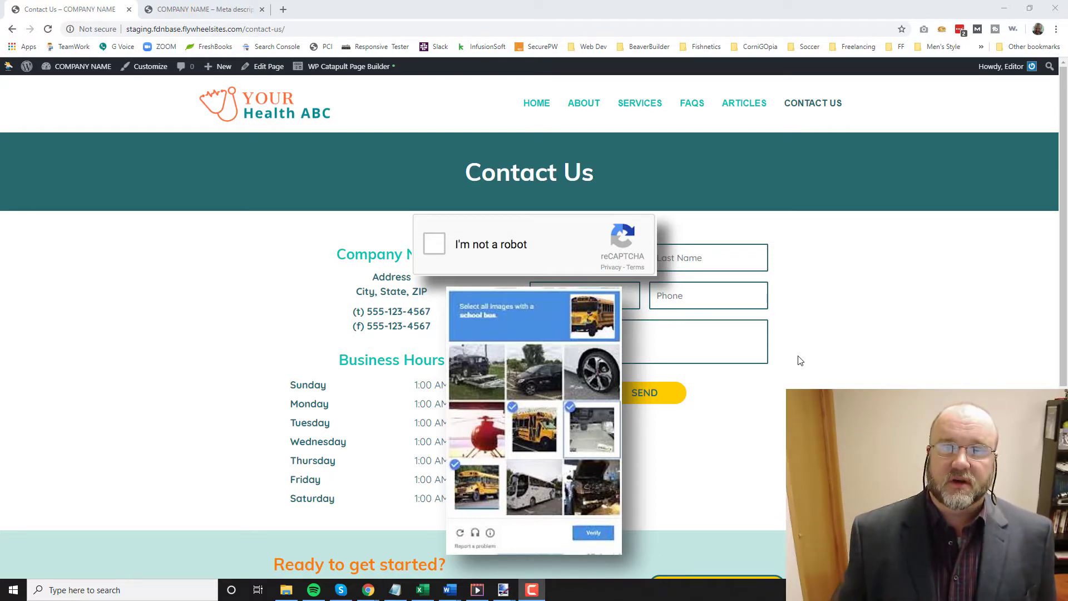
{"action": "left_click", "coordinate": [799, 360]}
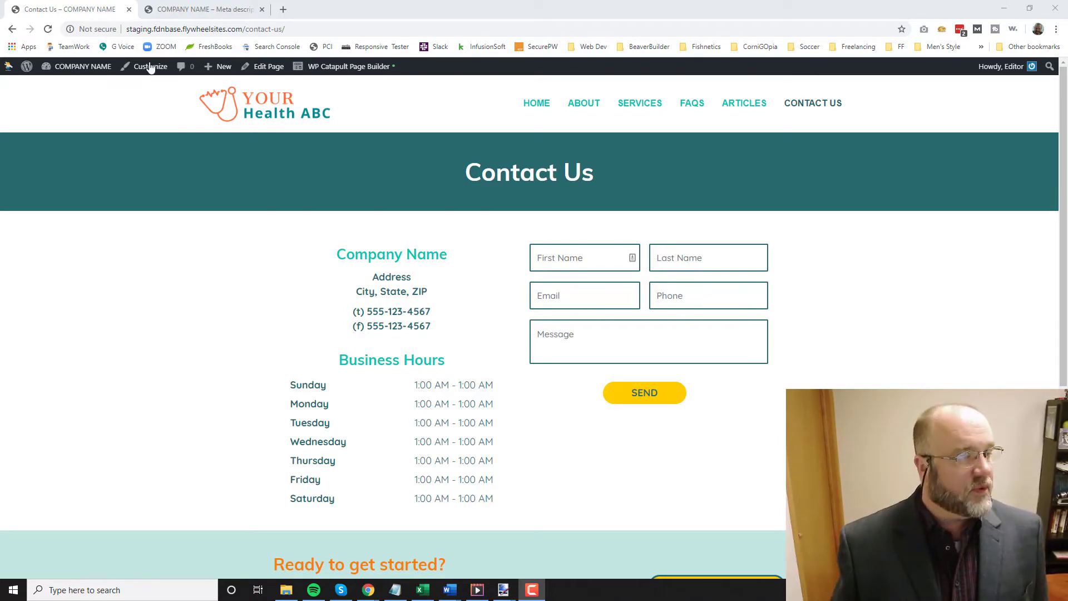
- Open the Contact Us page in the page builder and change the company name heading to "Your Health ABC"
{"action": "left_click", "coordinate": [346, 67]}
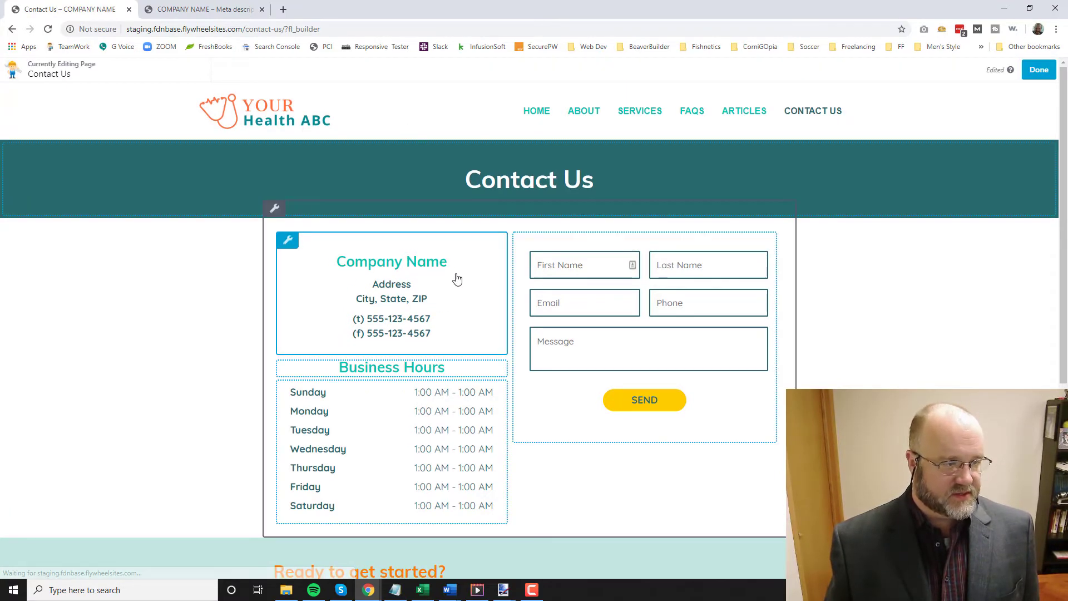
{"action": "left_click", "coordinate": [400, 268]}
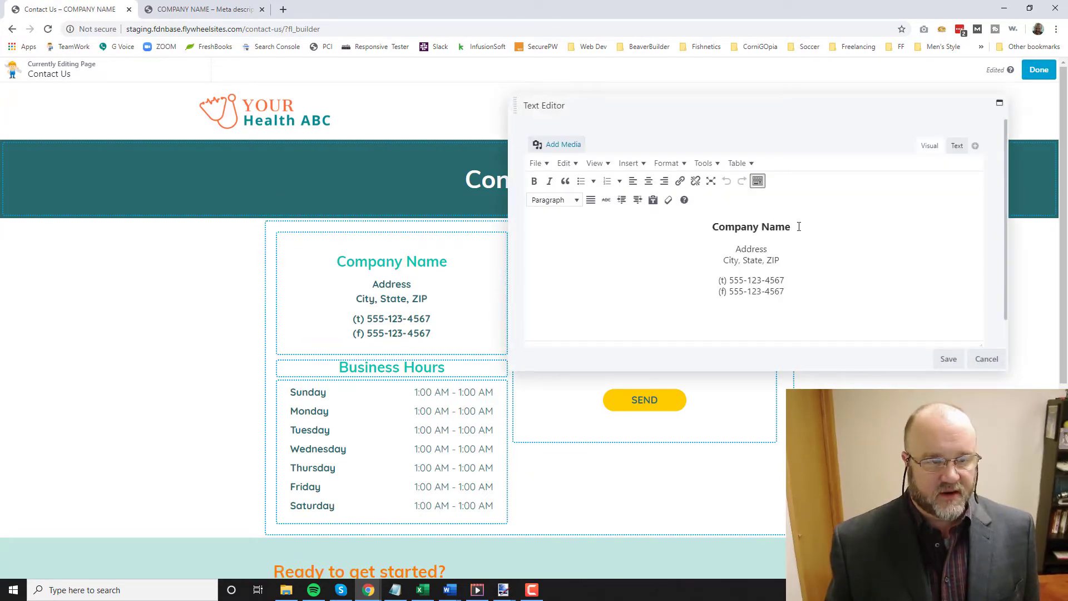
{"action": "left_click_drag", "start_coordinate": [792, 227], "coordinate": [716, 230]}
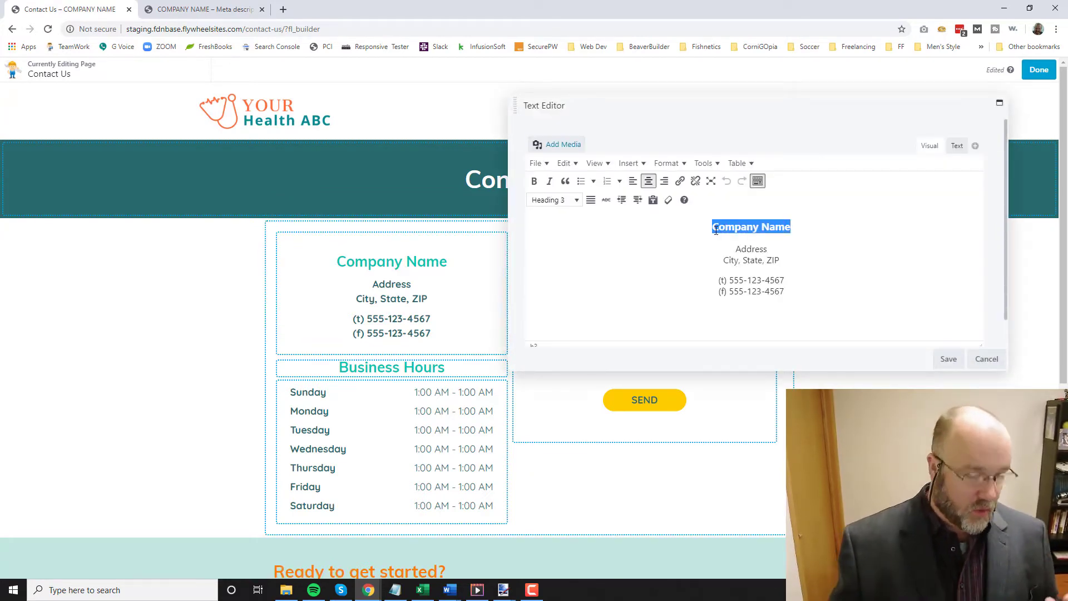
{"action": "type", "text": "Your "}
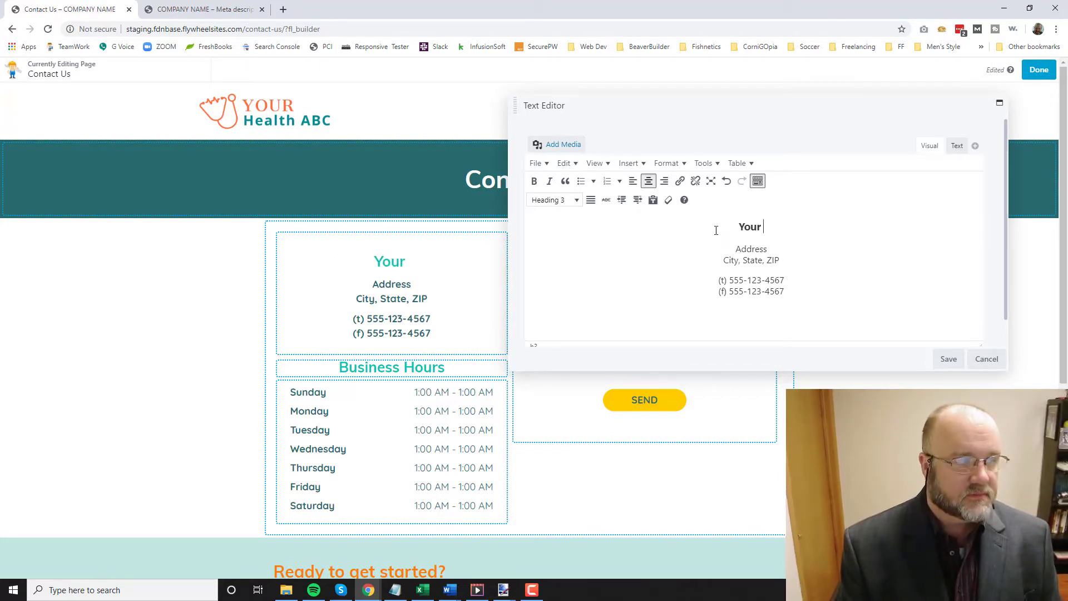
{"action": "type", "text": "Health AMCC"}
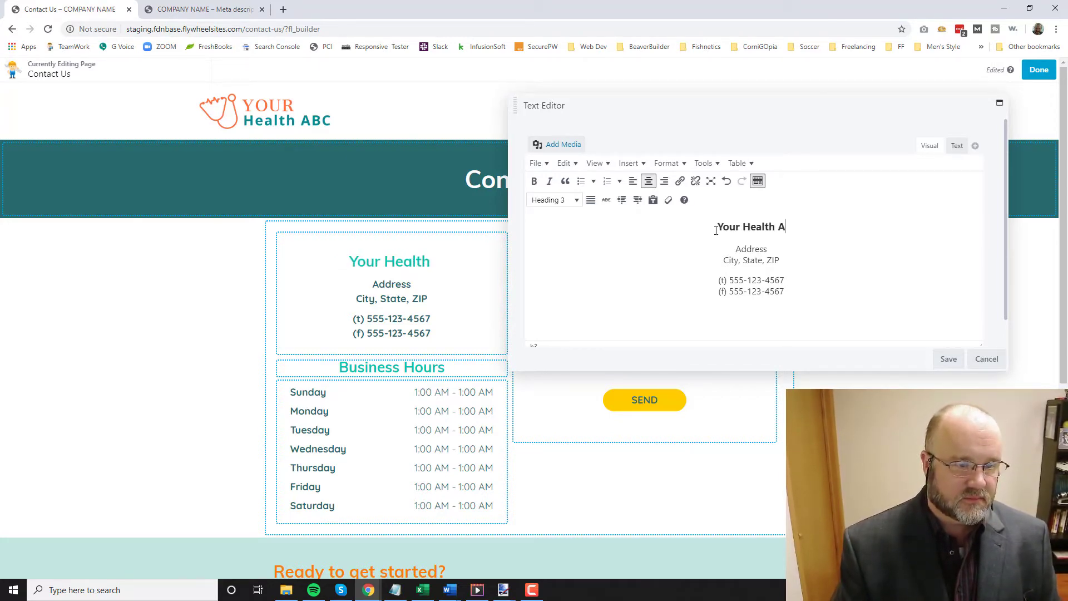
{"action": "key", "text": "BackSpace"}
{"action": "key", "text": "BackSpace"}
{"action": "key", "text": "BackSpace"}
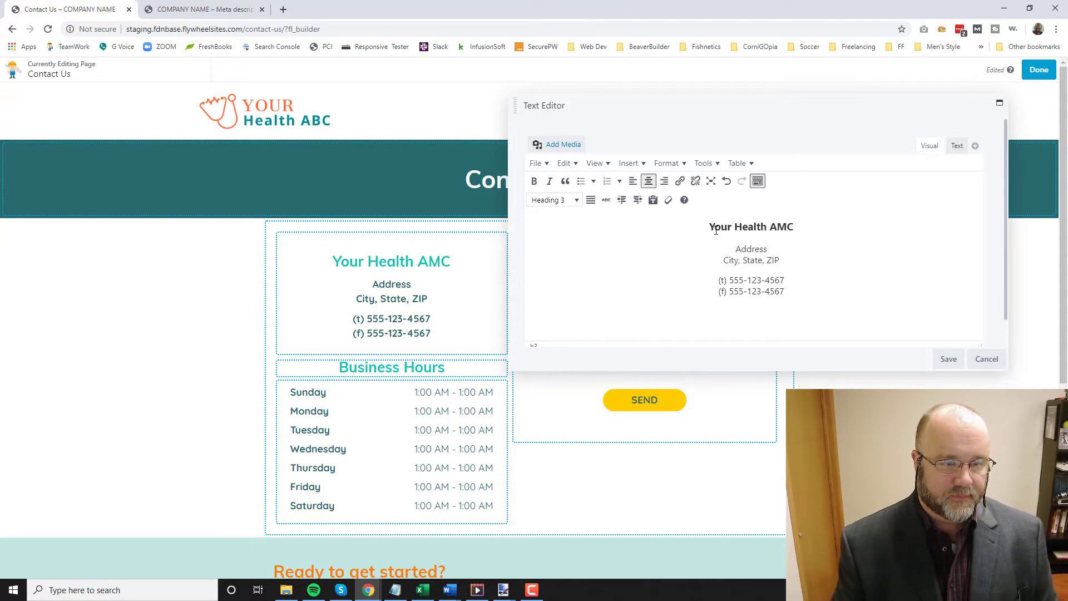
{"action": "type", "text": "BC"}
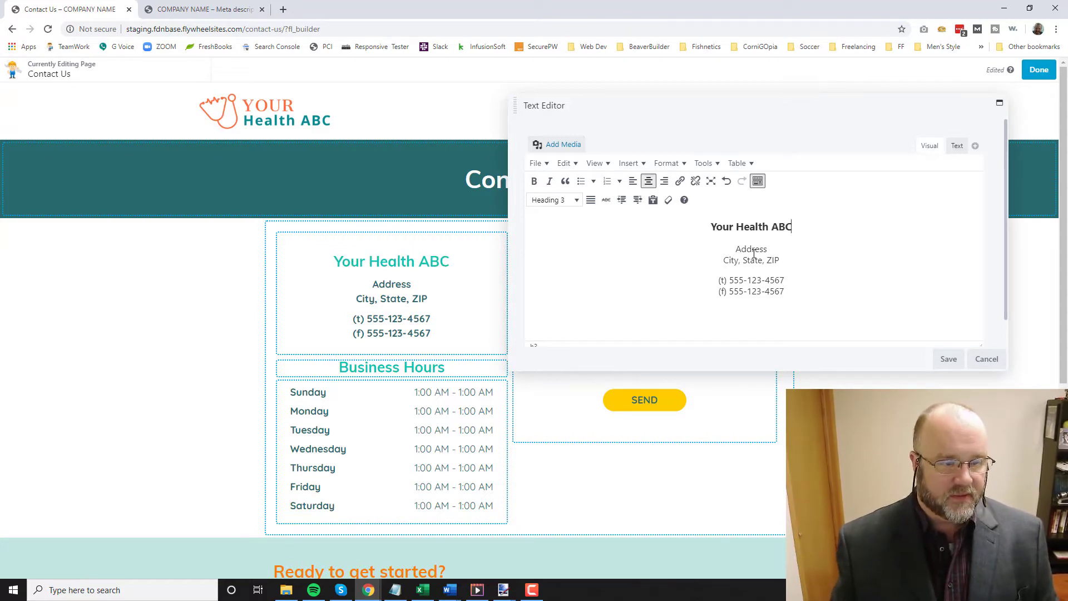
- Replace the placeholders under the heading with the company's street address, city, state and ZIP code
{"action": "double_click", "coordinate": [752, 250]}
{"action": "type", "text": "123"}
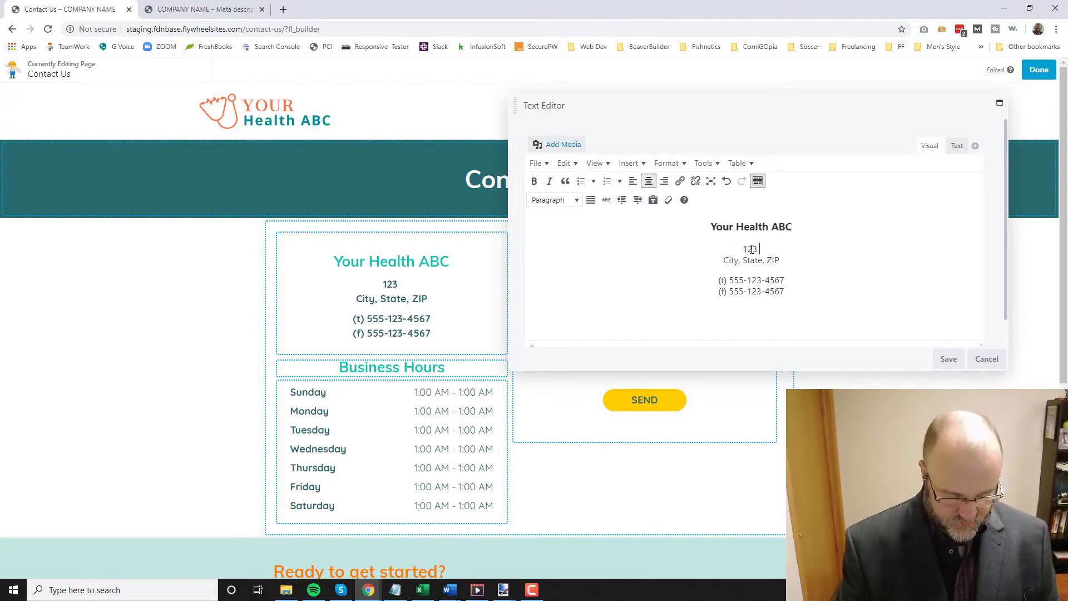
{"action": "type", "text": " Main St"}
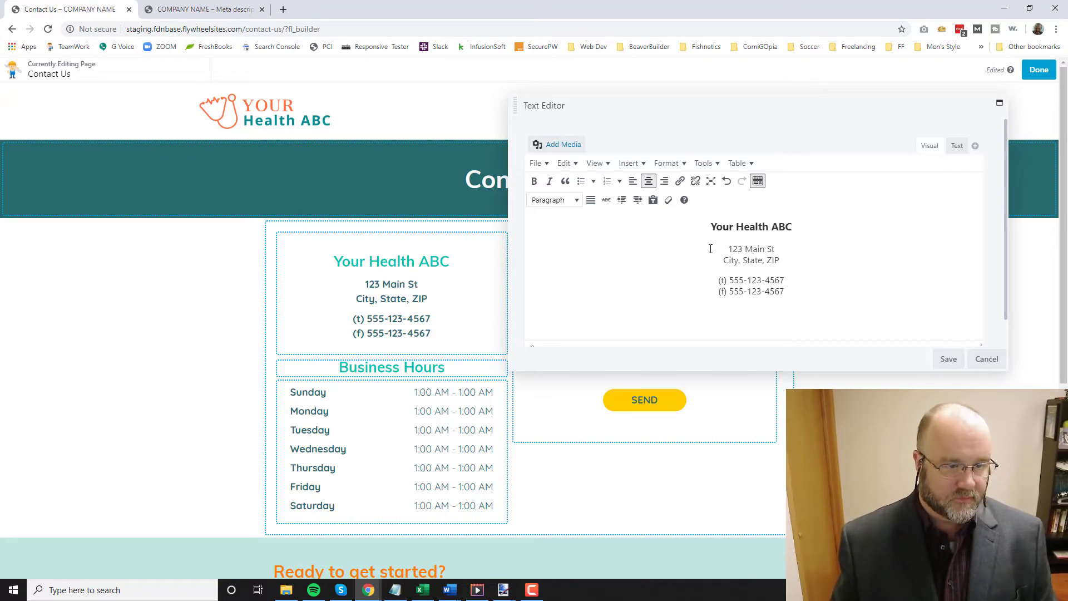
{"action": "double_click", "coordinate": [730, 260]}
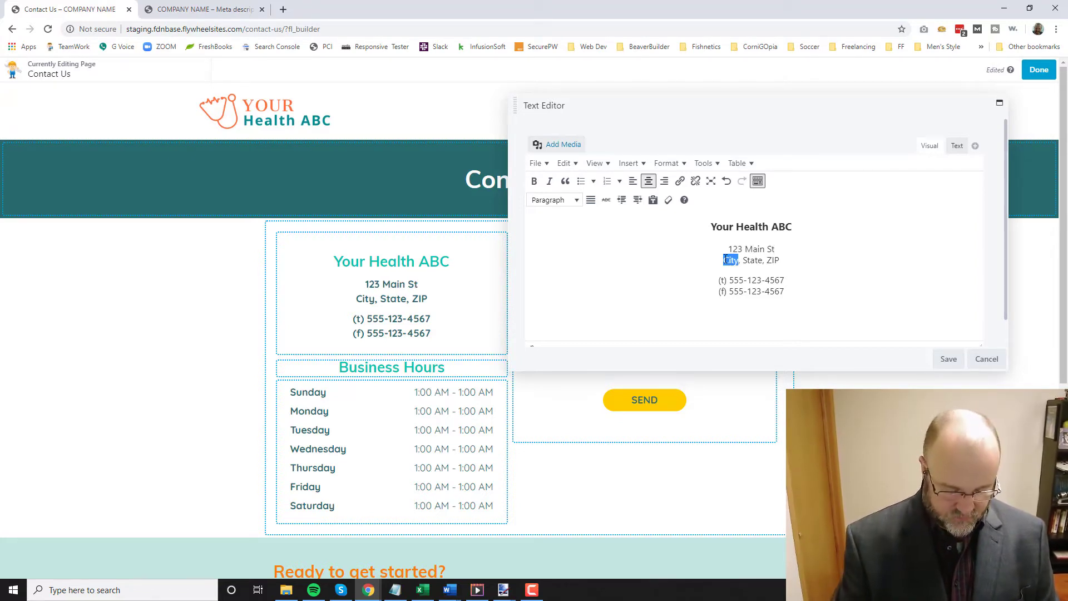
{"action": "type", "text": "Anyplace"}
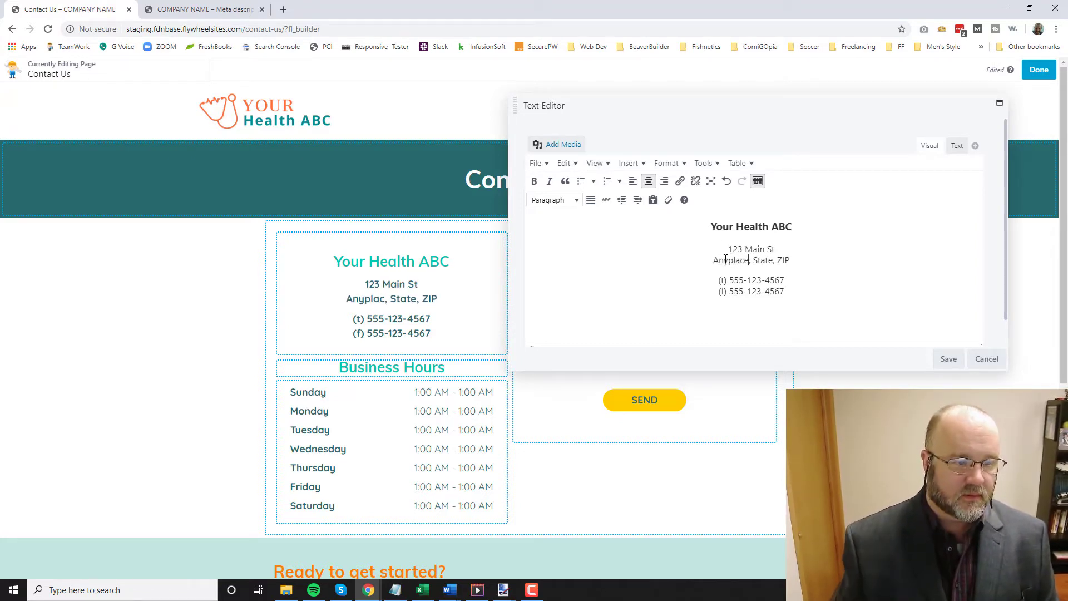
{"action": "double_click", "coordinate": [761, 261]}
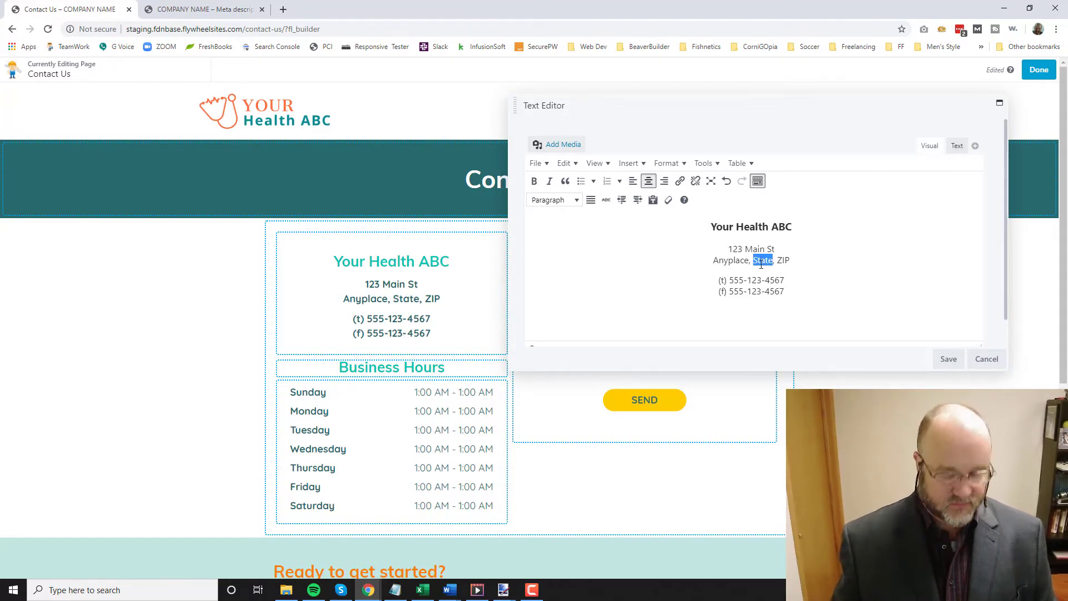
{"action": "type", "text": "WI"}
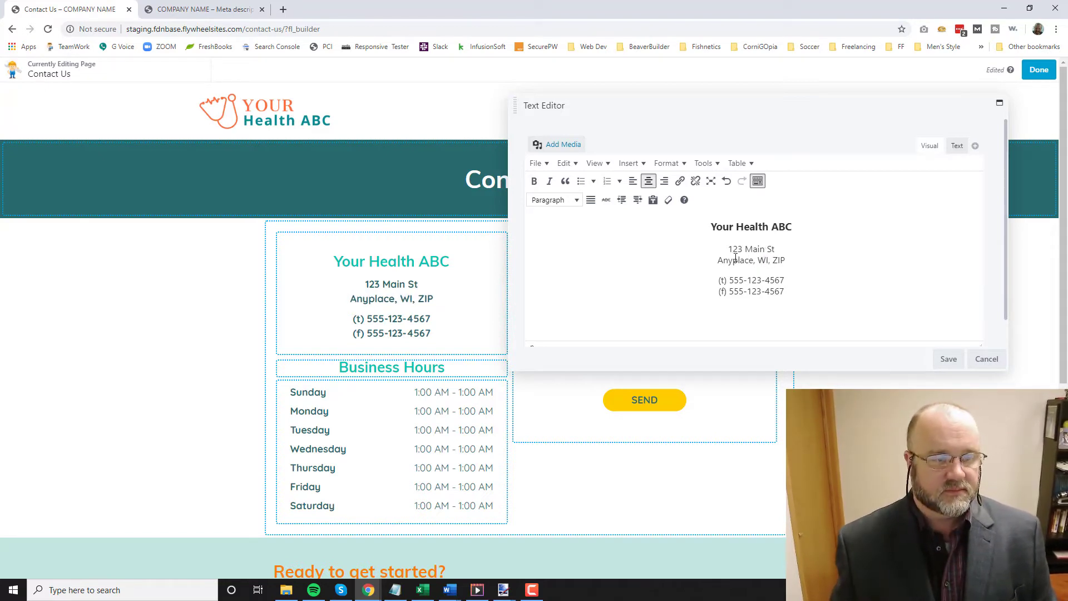
{"action": "double_click", "coordinate": [781, 260]}
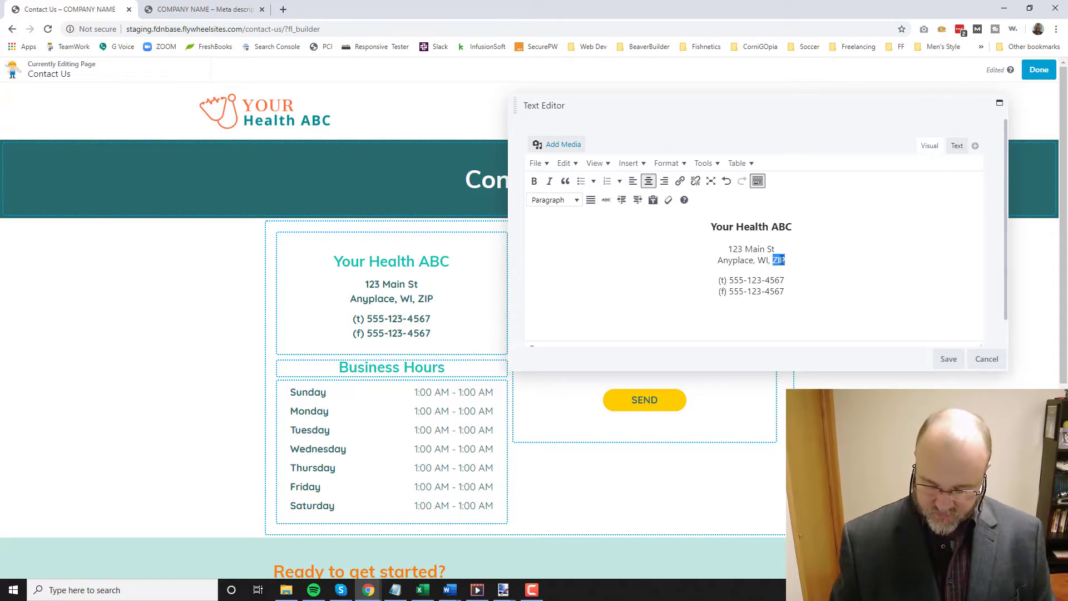
{"action": "type", "text": "54935"}
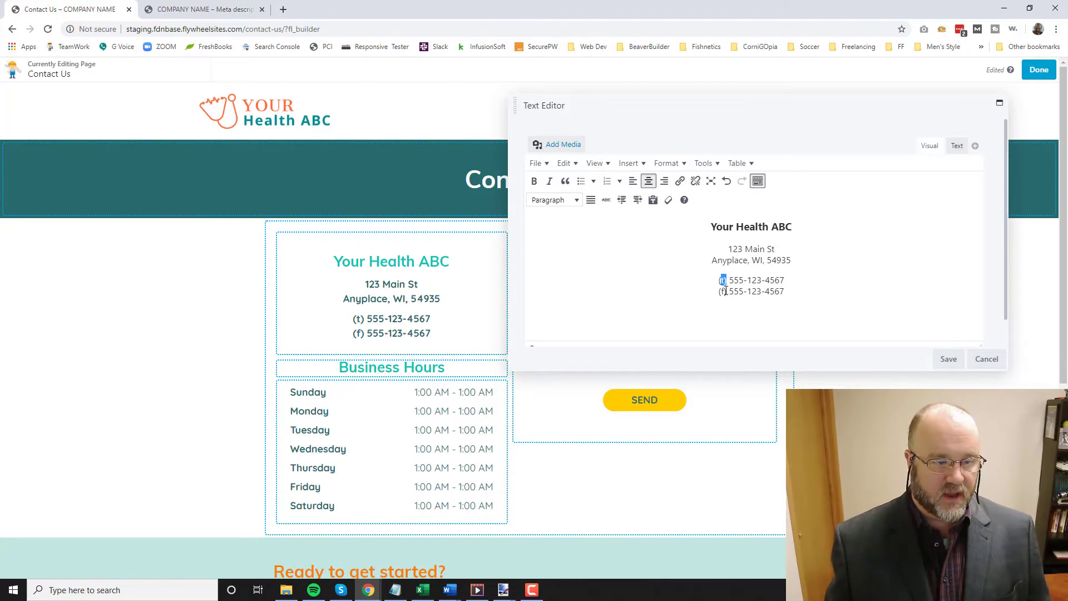
- Delete the fax number line and the empty line it leaves from the contact text
{"action": "double_click", "coordinate": [722, 291]}
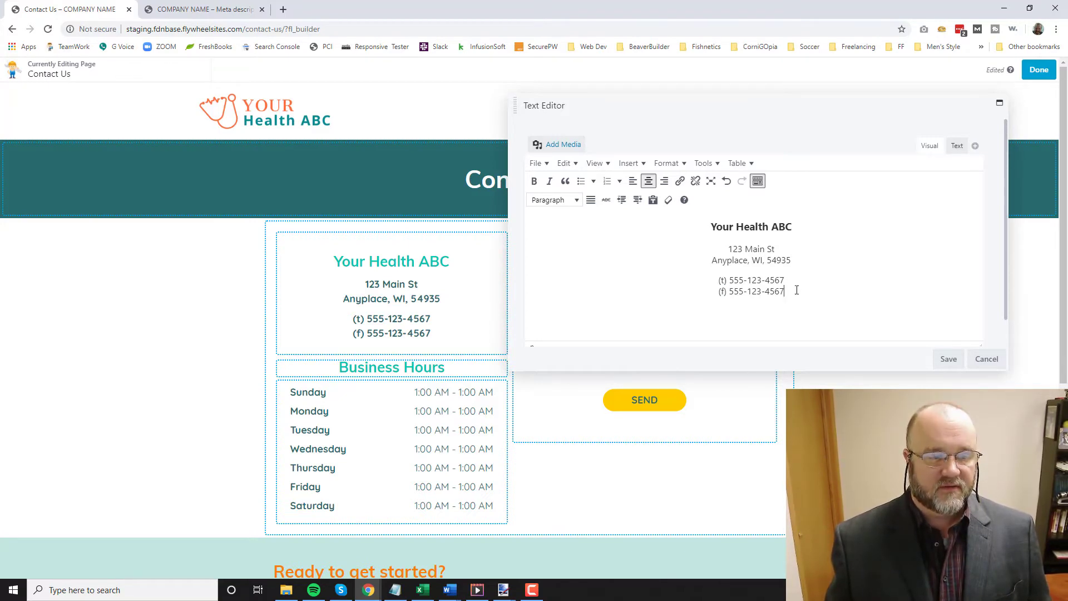
{"action": "left_click_drag", "start_coordinate": [796, 290], "coordinate": [710, 294]}
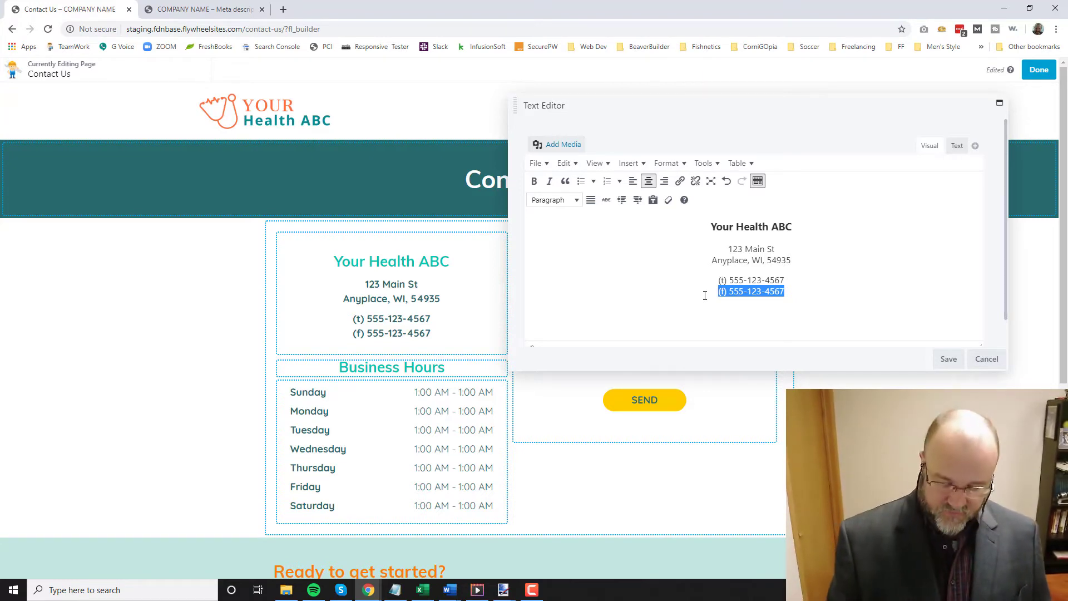
{"action": "key", "text": "BackSpace"}
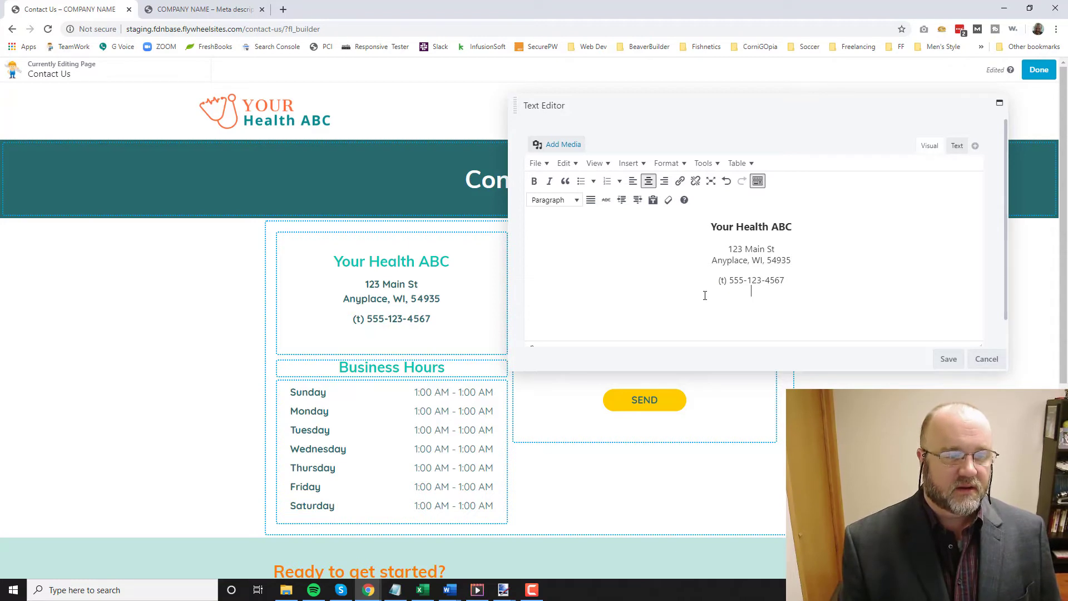
{"action": "key", "text": "BackSpace"}
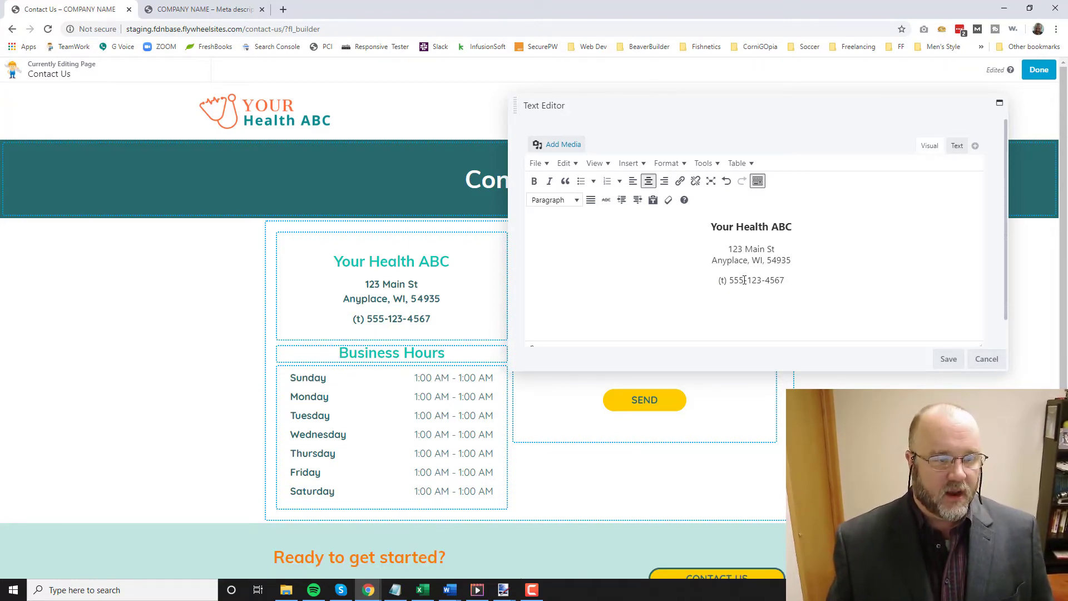
- Replace the last seven digits of the placeholder telephone number with the company's own
{"action": "left_click_drag", "start_coordinate": [749, 279], "coordinate": [762, 280]}
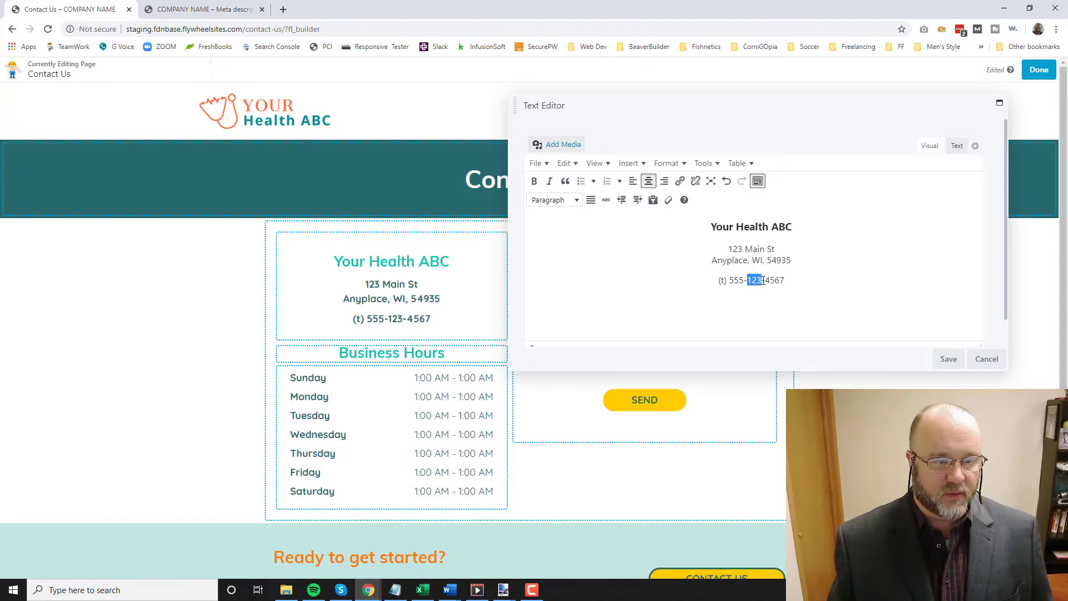
{"action": "type", "text": "987"}
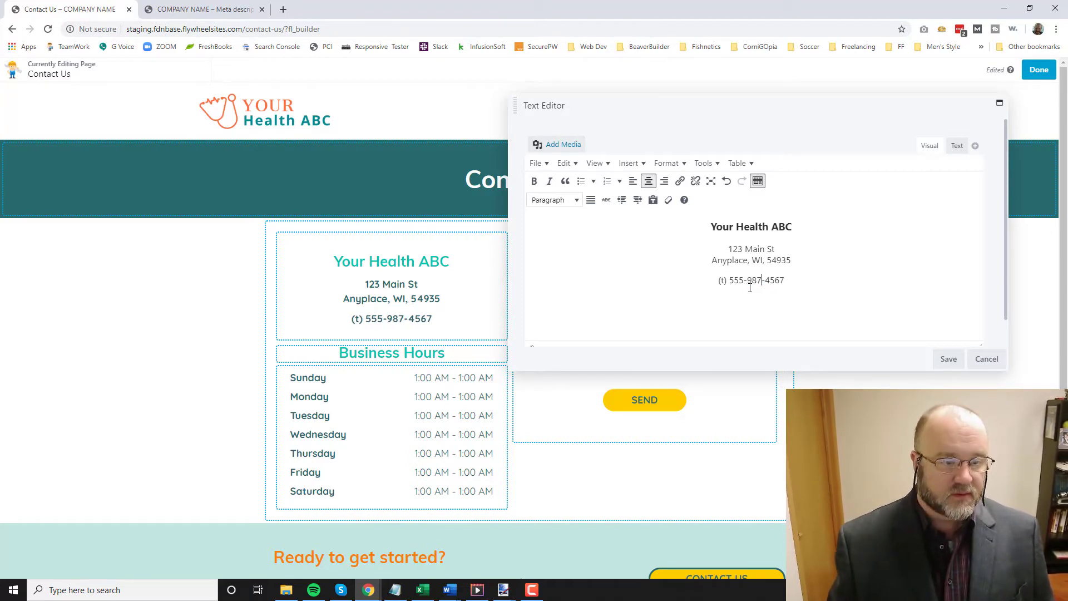
{"action": "double_click", "coordinate": [775, 278]}
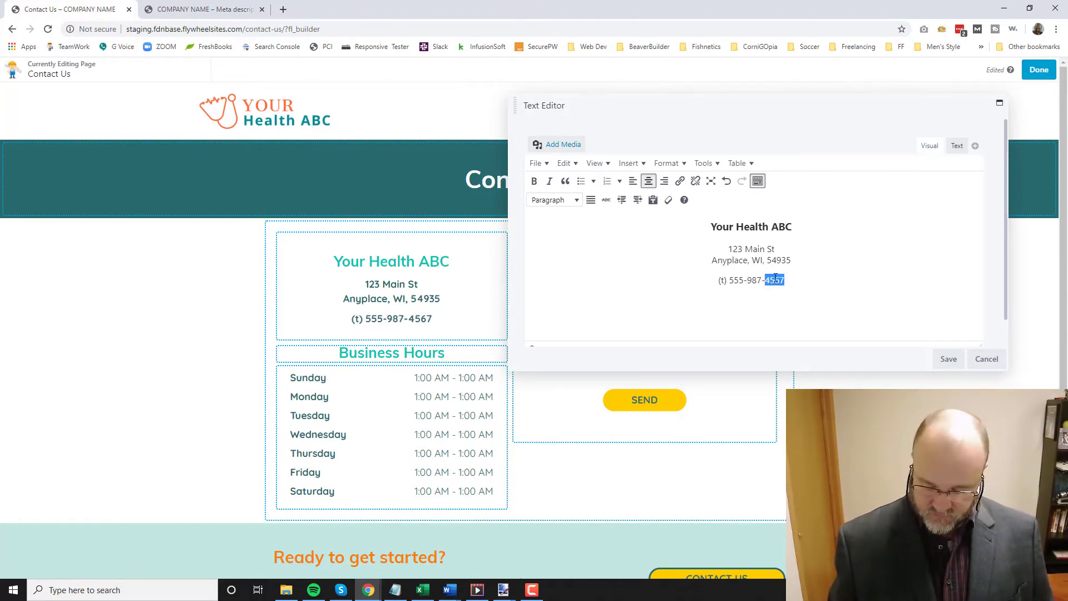
{"action": "type", "text": "1234"}
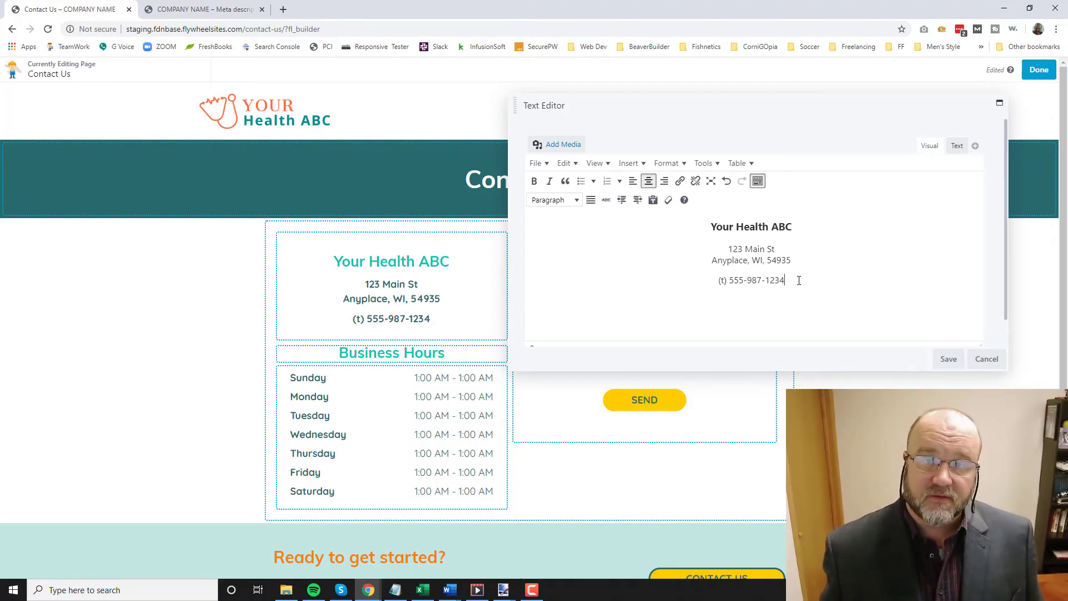
- Link the telephone number in the contact text to a "tel:" address followed by the same number without dashes
{"action": "left_click_drag", "start_coordinate": [798, 280], "coordinate": [732, 290]}
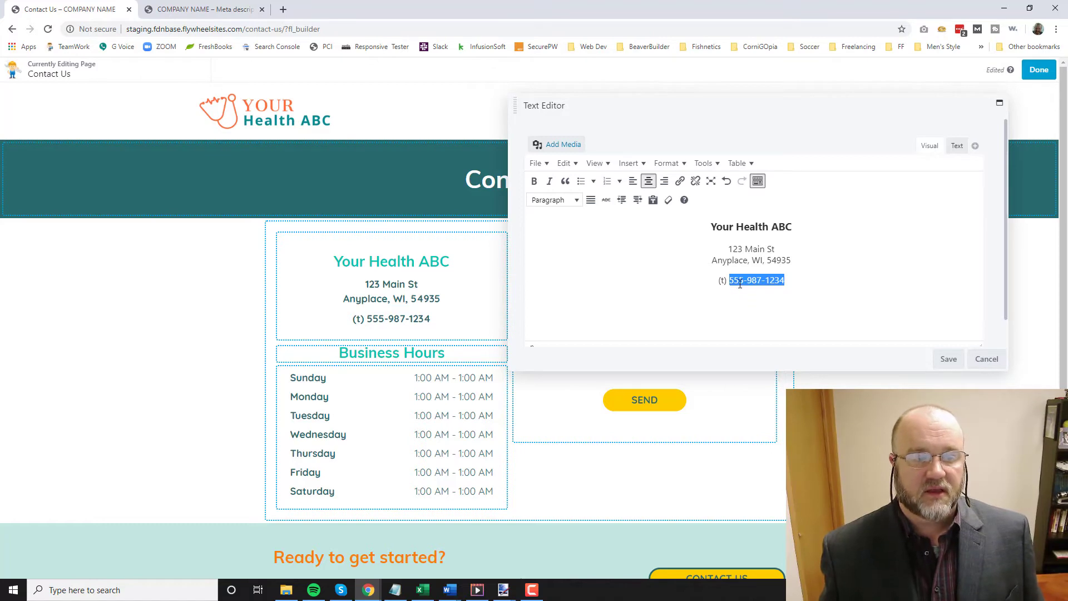
{"action": "left_click", "coordinate": [681, 184]}
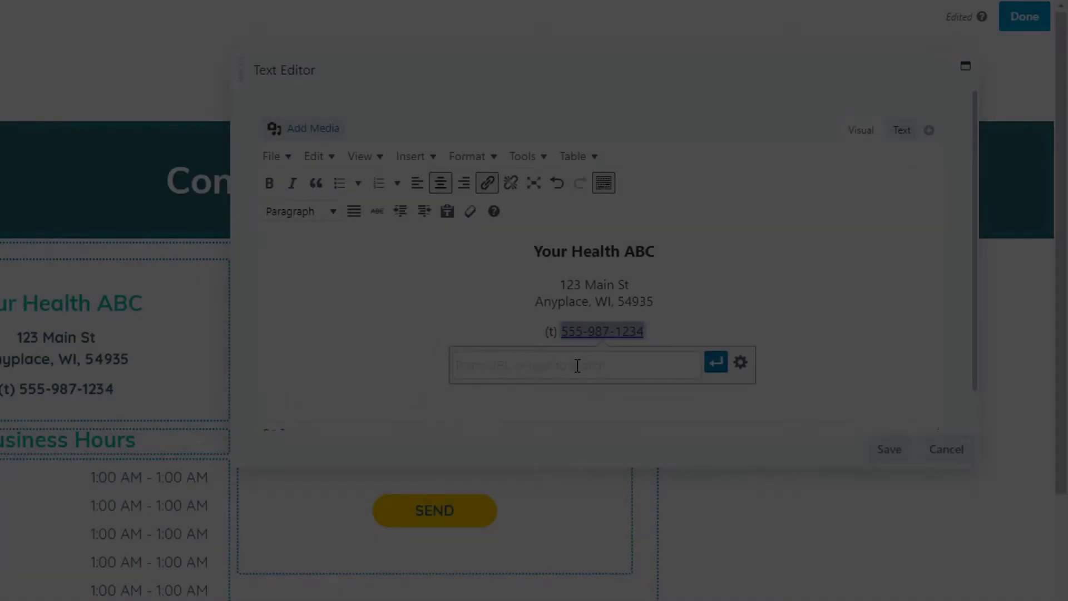
{"action": "type", "text": "tel:"}
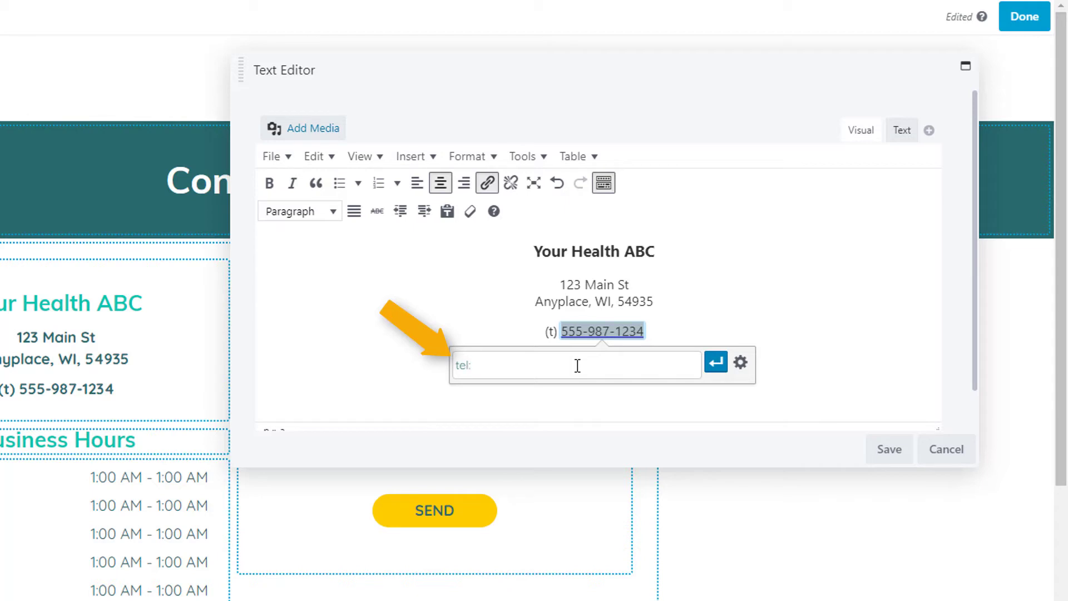
{"action": "type", "text": "5559"}
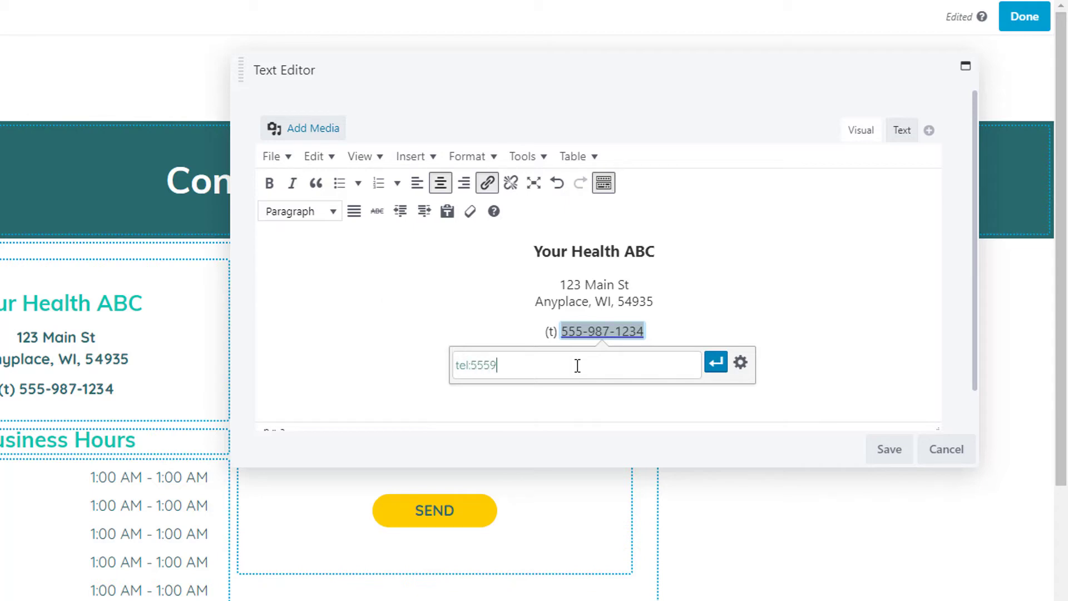
{"action": "type", "text": "871234"}
{"action": "left_click_drag", "start_coordinate": [472, 362], "coordinate": [600, 367]}
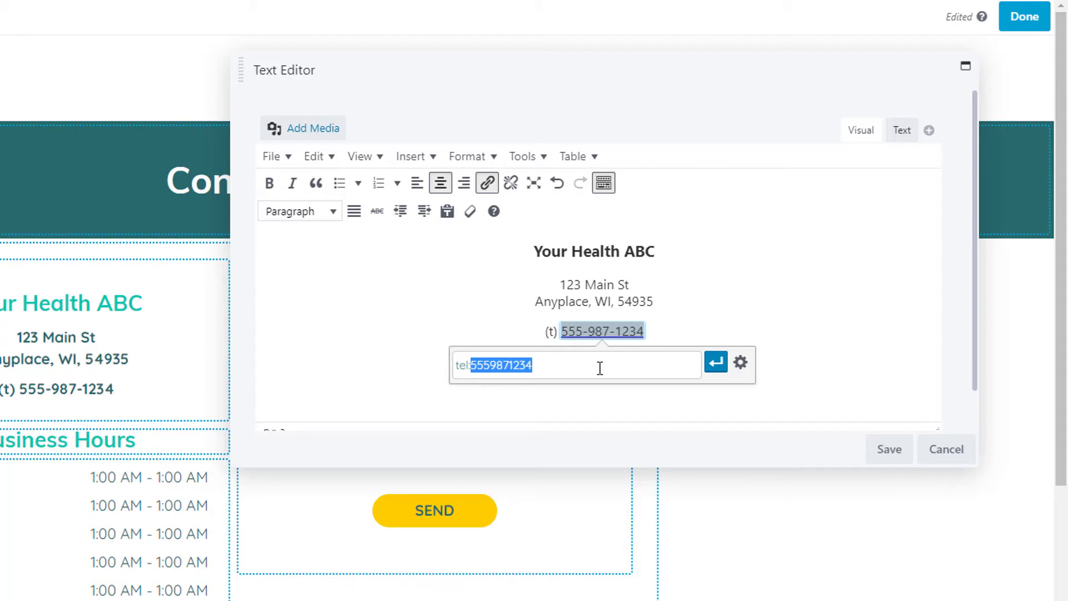
{"action": "left_click", "coordinate": [716, 365]}
{"action": "left_click", "coordinate": [729, 274]}
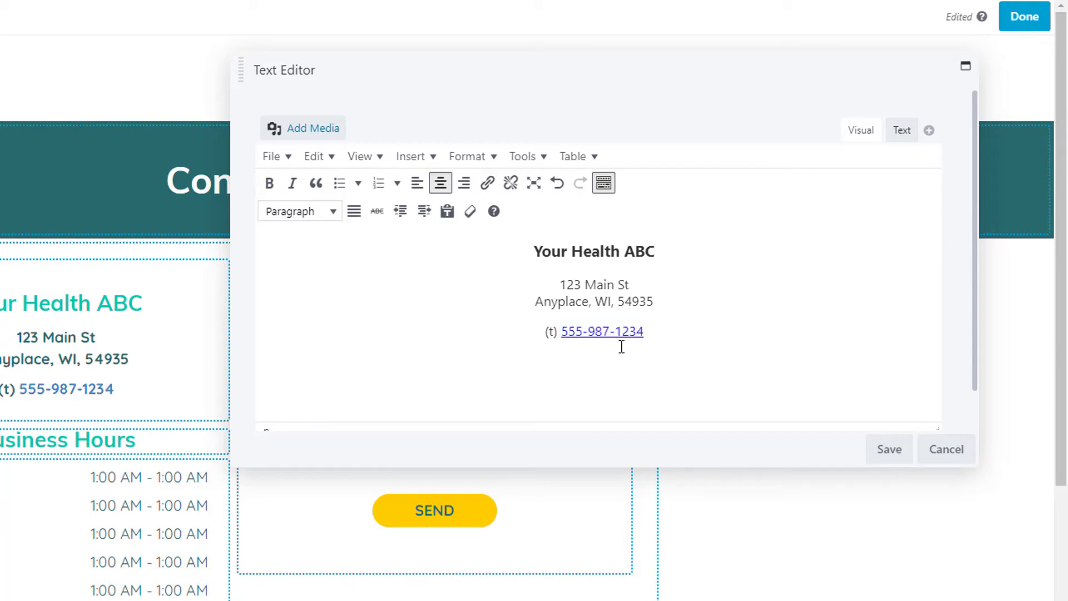
- Check the link target of the telephone number and save the contact text module
{"action": "left_click", "coordinate": [589, 331]}
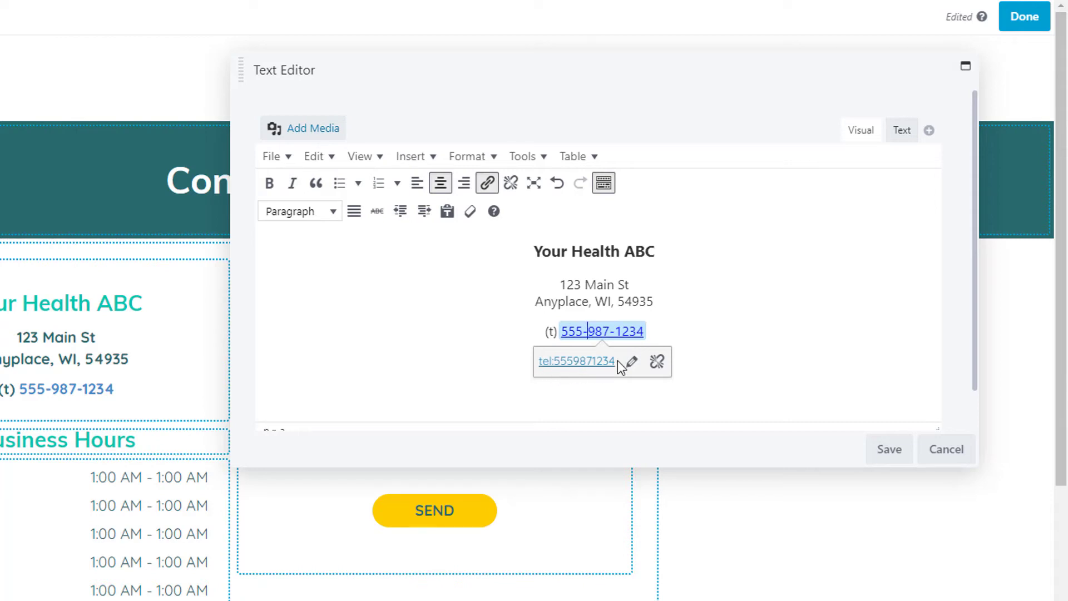
{"action": "left_click", "coordinate": [793, 290]}
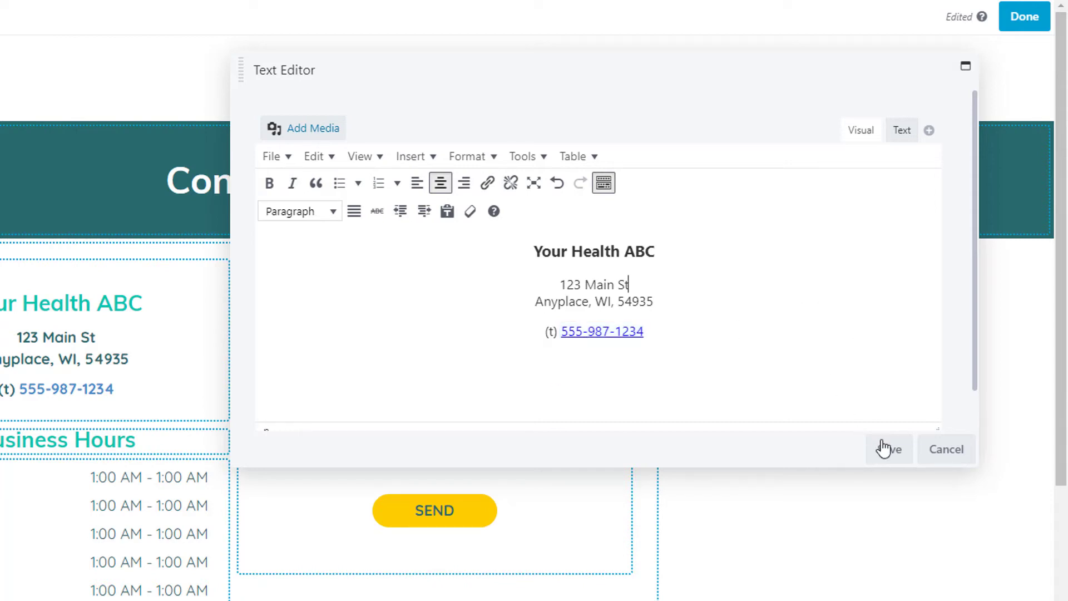
{"action": "left_click", "coordinate": [888, 450]}
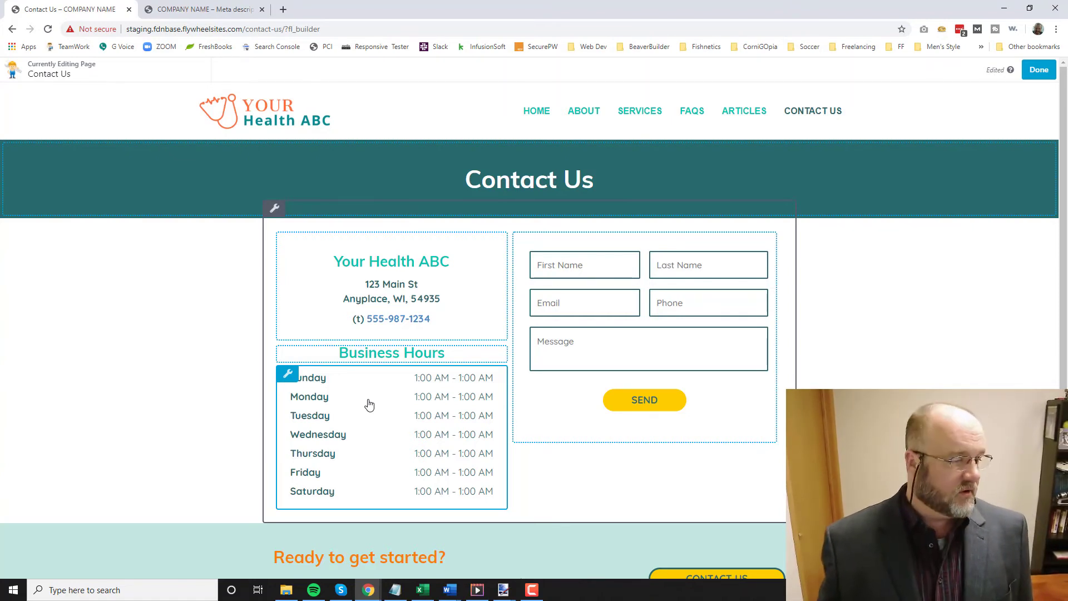
- Set Sunday's status to Close with the text "Closed" in the Business Hours module and save that timing
{"action": "left_click", "coordinate": [399, 424]}
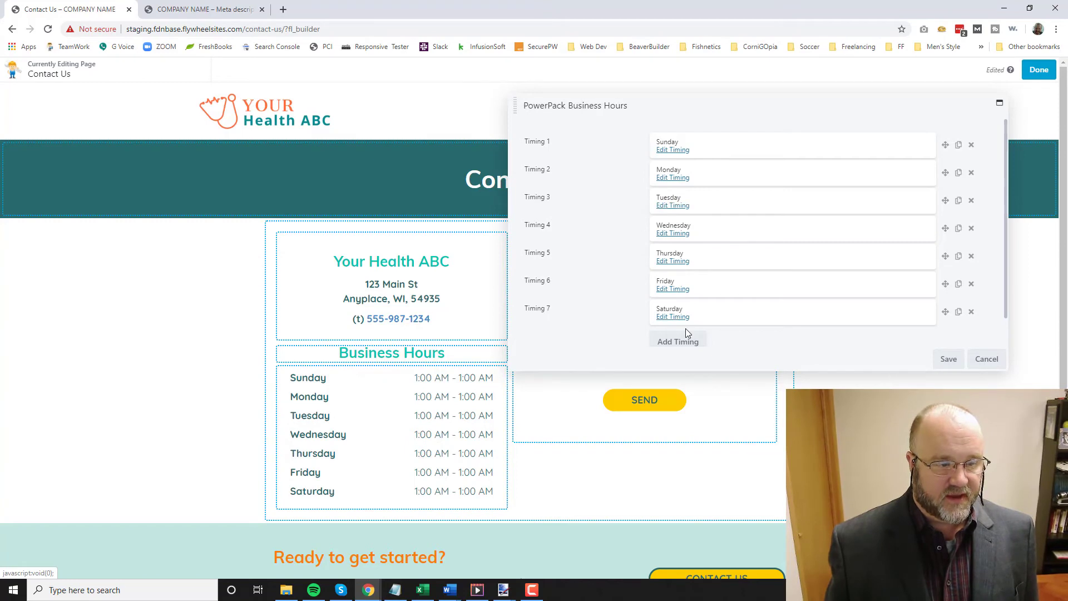
{"action": "left_click", "coordinate": [672, 151]}
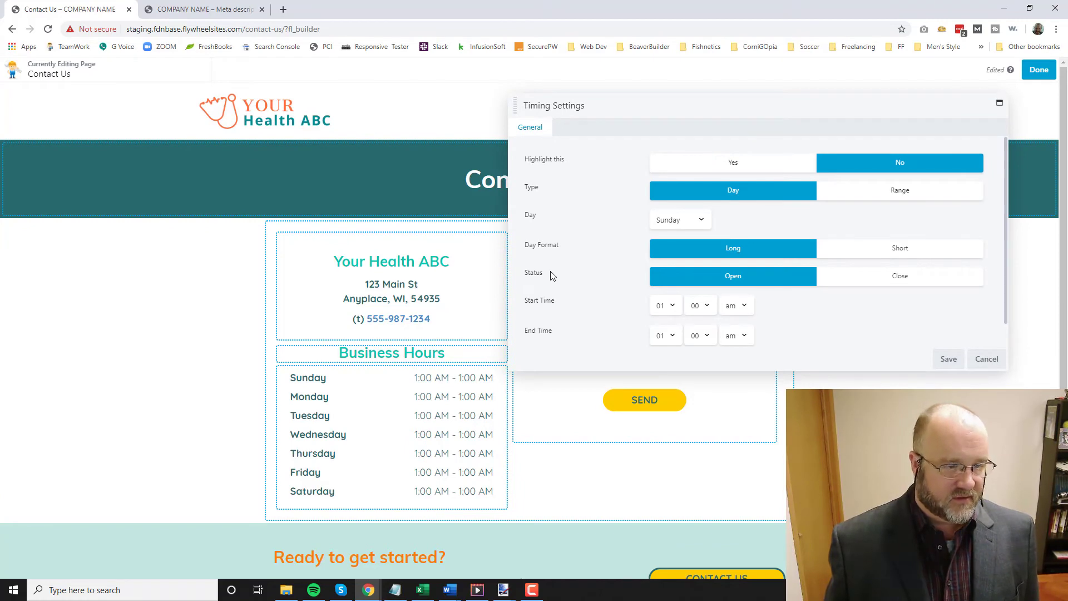
{"action": "left_click", "coordinate": [897, 278]}
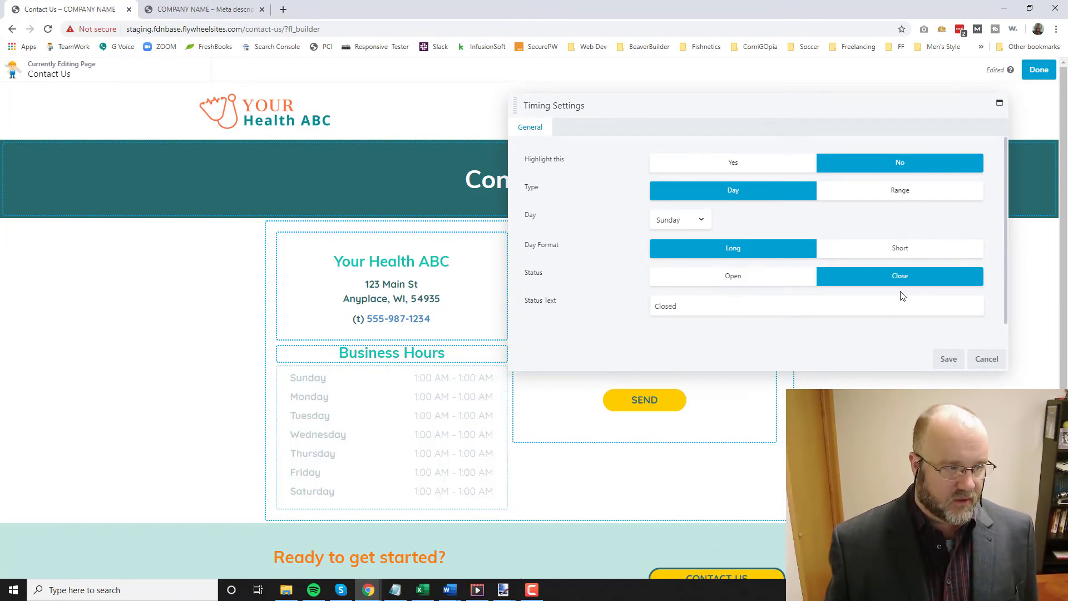
{"action": "left_click", "coordinate": [945, 362]}
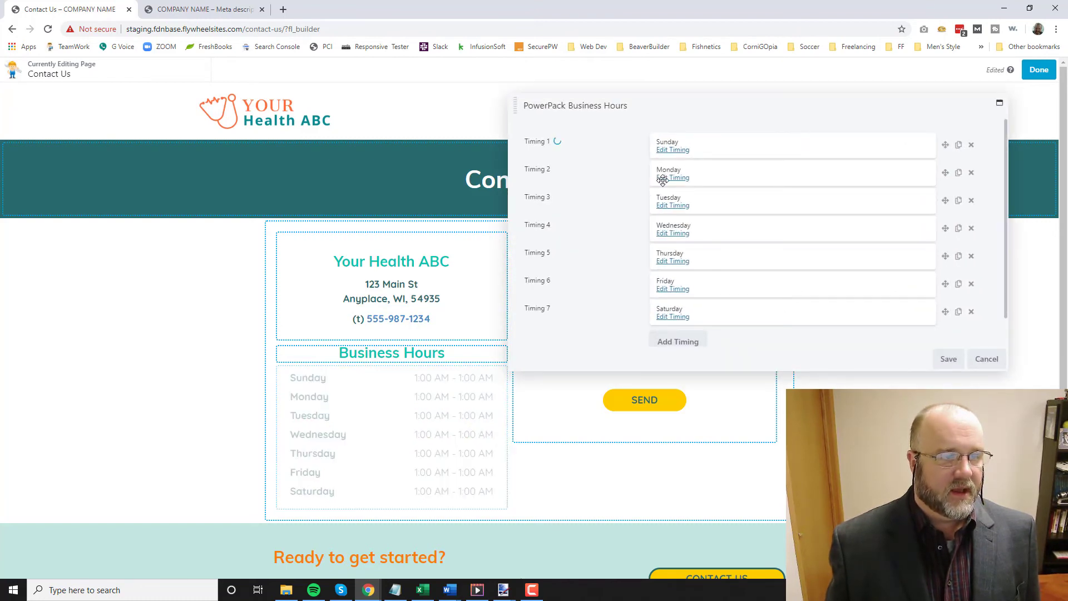
- Set Monday's business hours from 09:00 am to 05:00 pm and save that timing
{"action": "left_click", "coordinate": [665, 178]}
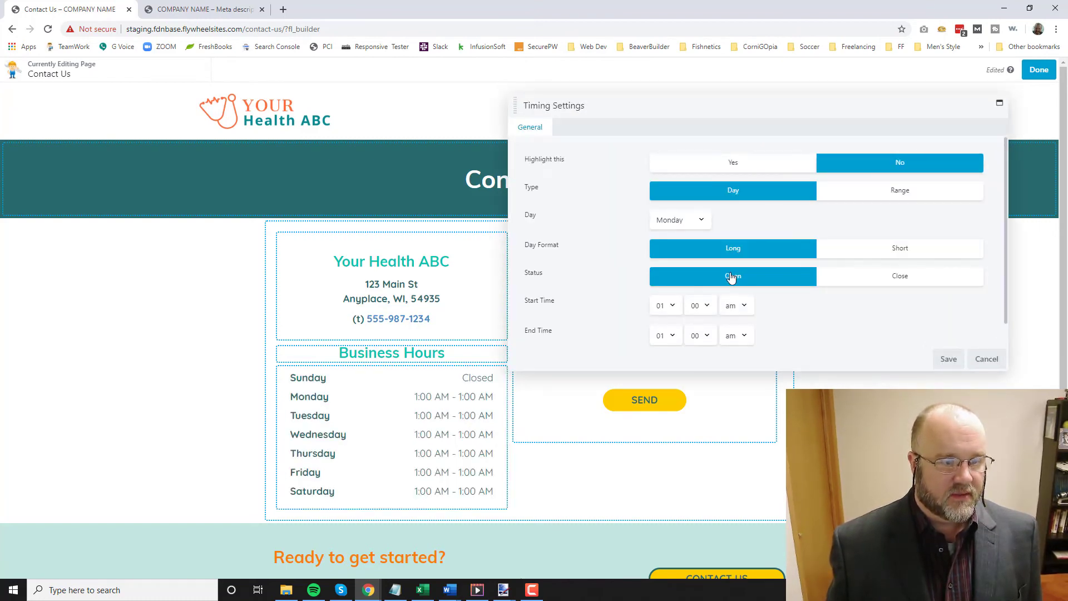
{"action": "left_click", "coordinate": [675, 306]}
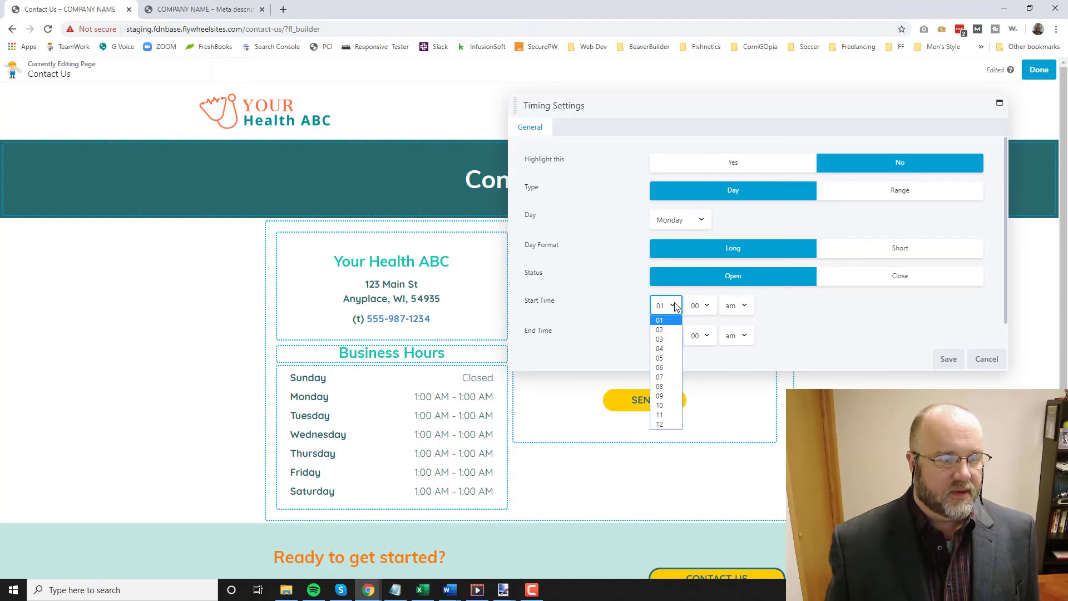
{"action": "left_click", "coordinate": [667, 395]}
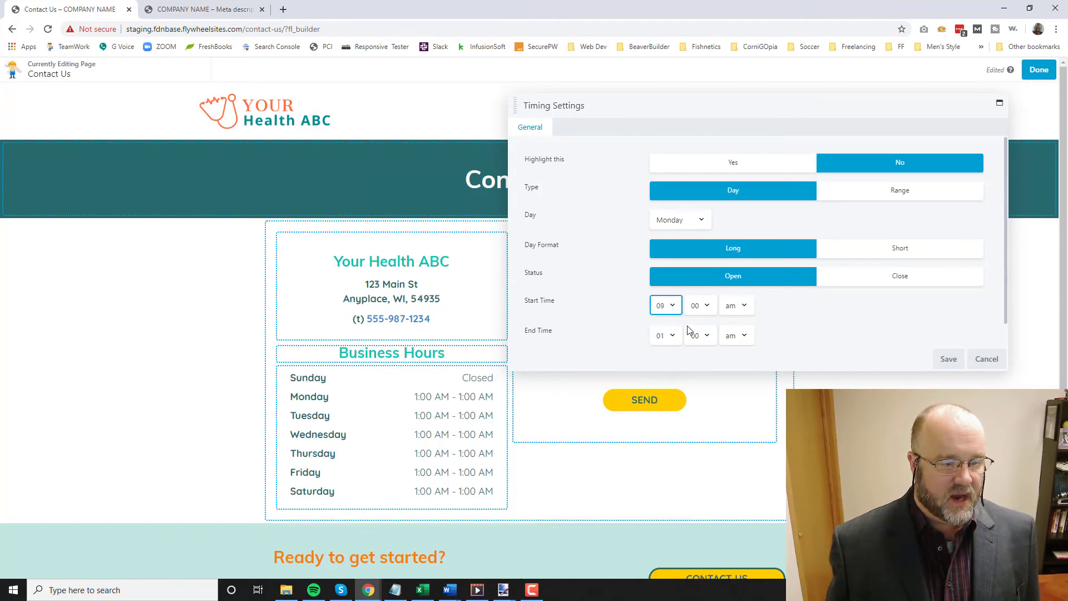
{"action": "left_click", "coordinate": [677, 336]}
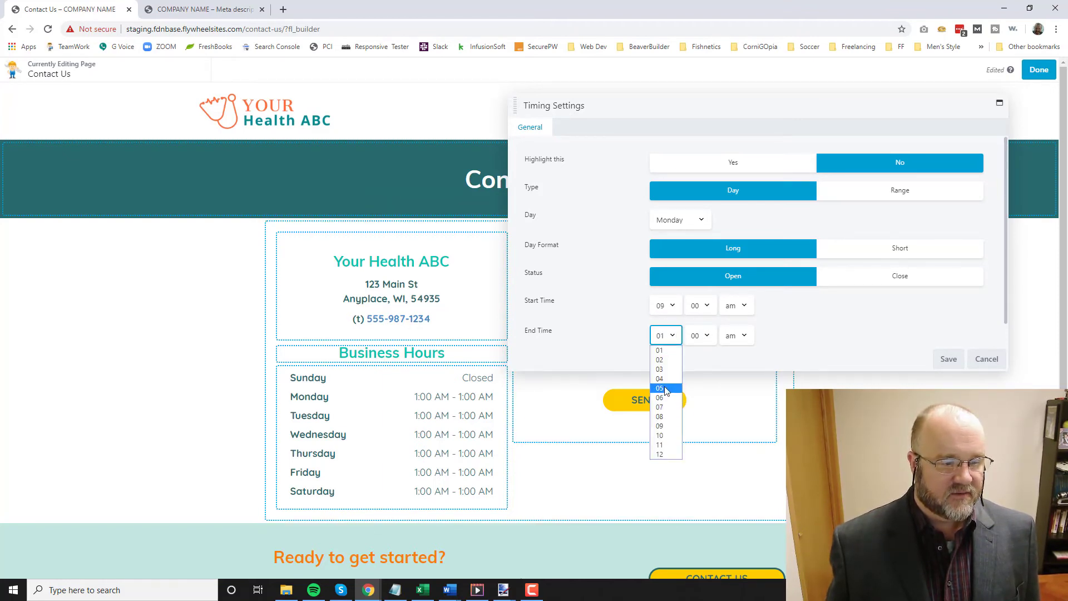
{"action": "left_click", "coordinate": [671, 388]}
{"action": "left_click", "coordinate": [742, 334]}
{"action": "left_click", "coordinate": [730, 358]}
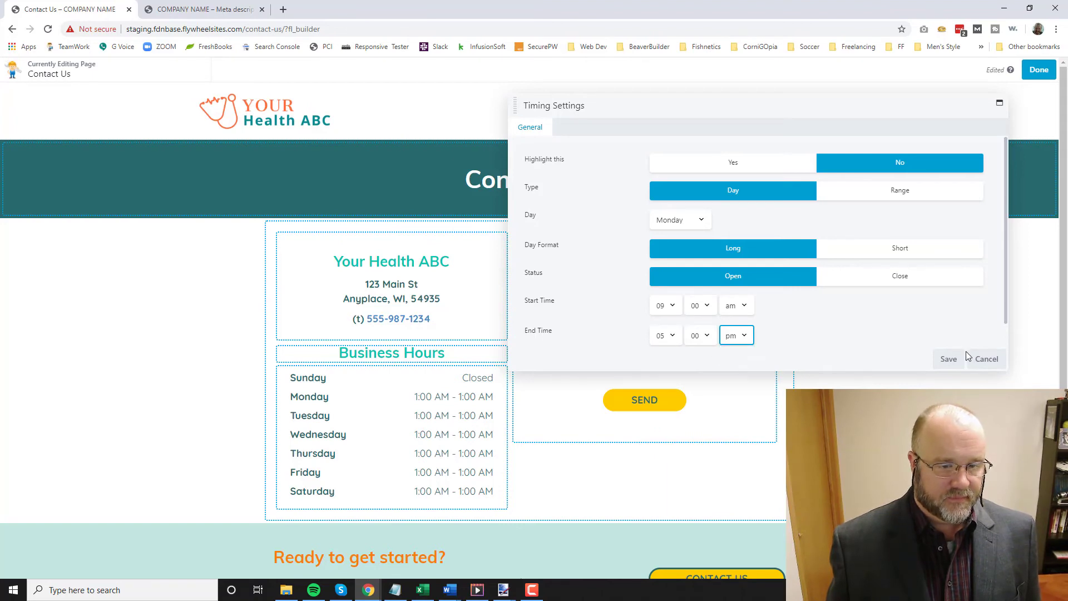
{"action": "left_click", "coordinate": [948, 360]}
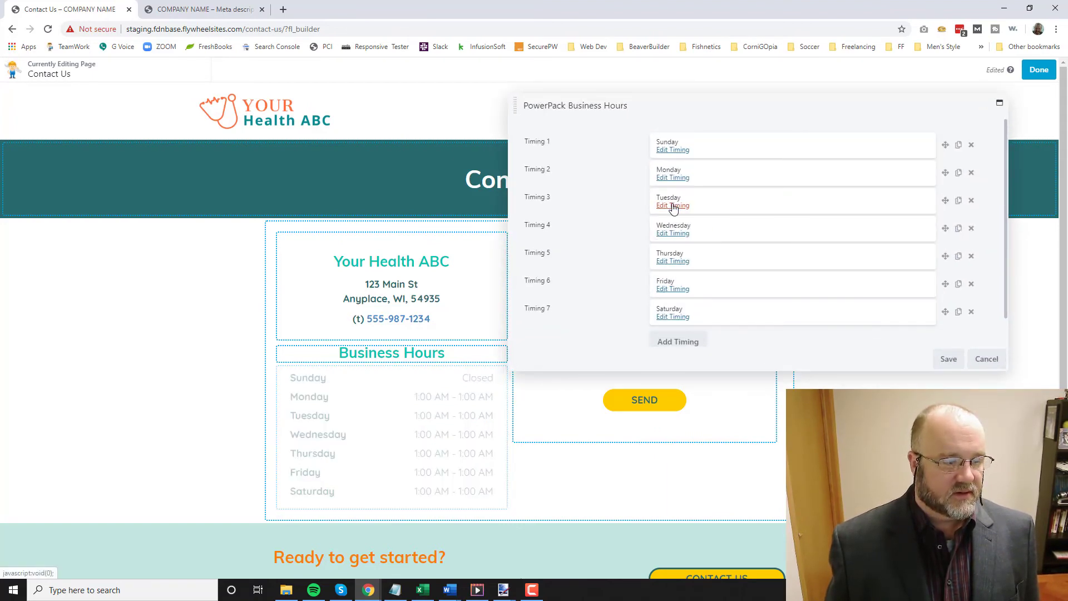
- Set Tuesday's business hours from 09:00 am to 05:00 pm and save that timing
{"action": "left_click", "coordinate": [673, 205]}
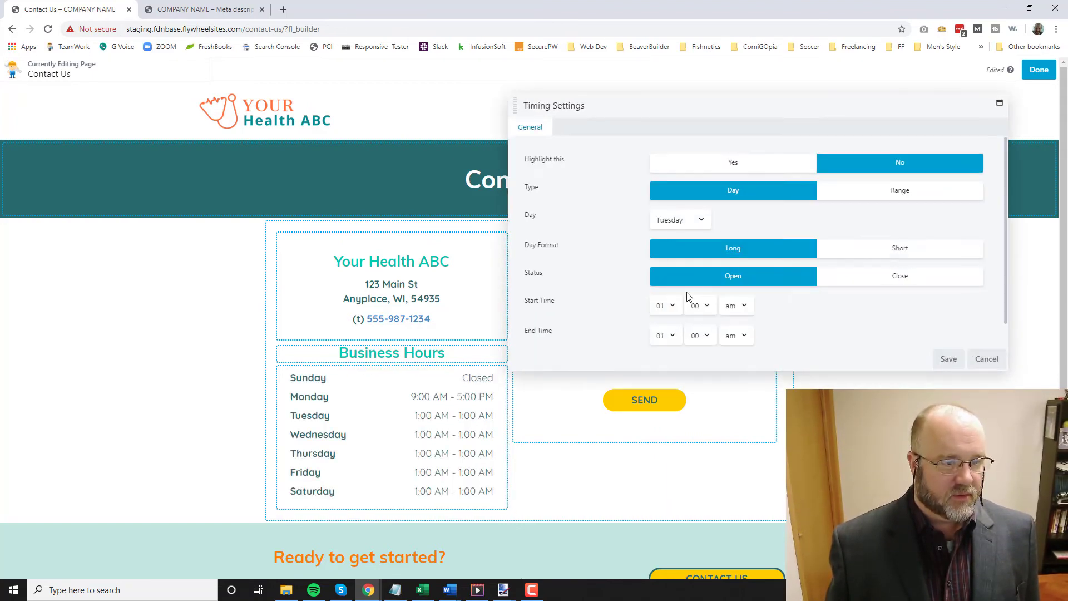
{"action": "left_click", "coordinate": [672, 306]}
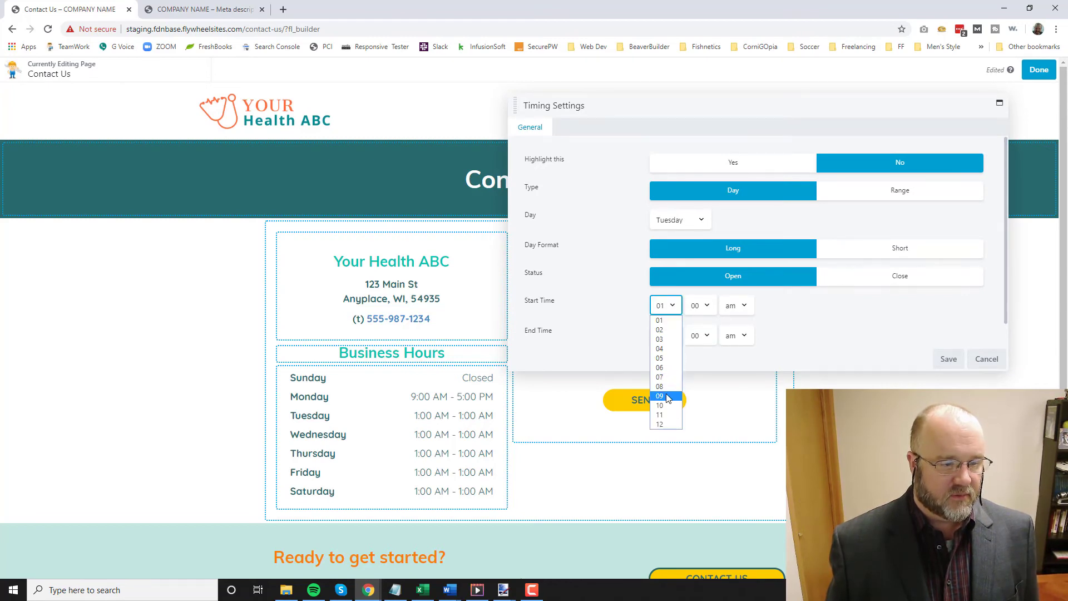
{"action": "left_click", "coordinate": [666, 389]}
{"action": "left_click", "coordinate": [672, 336]}
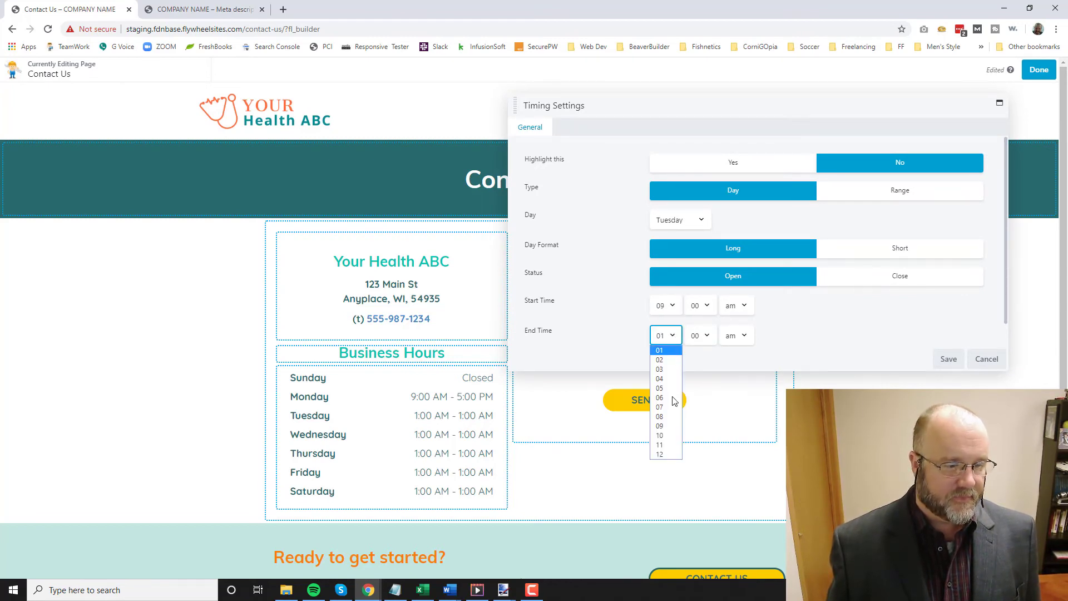
{"action": "left_click", "coordinate": [666, 389]}
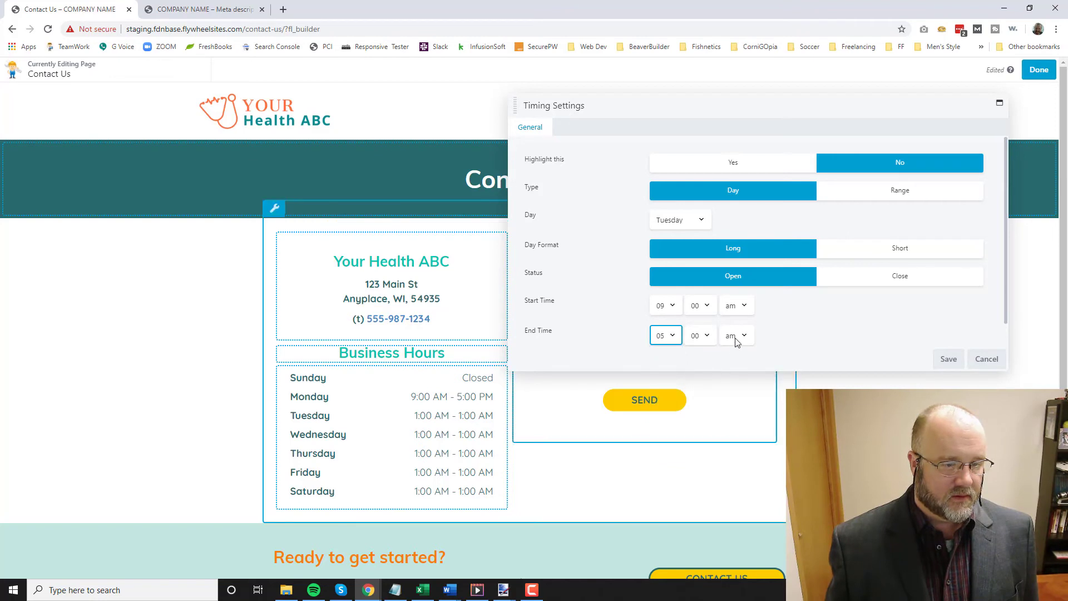
{"action": "left_click", "coordinate": [742, 336]}
{"action": "left_click", "coordinate": [730, 360]}
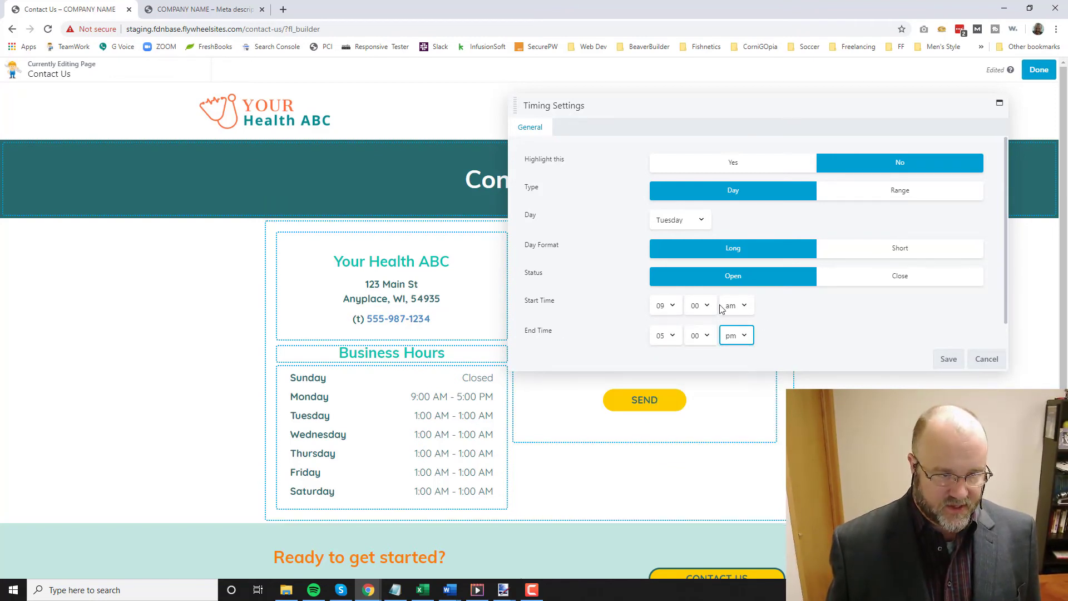
{"action": "left_click", "coordinate": [947, 359]}
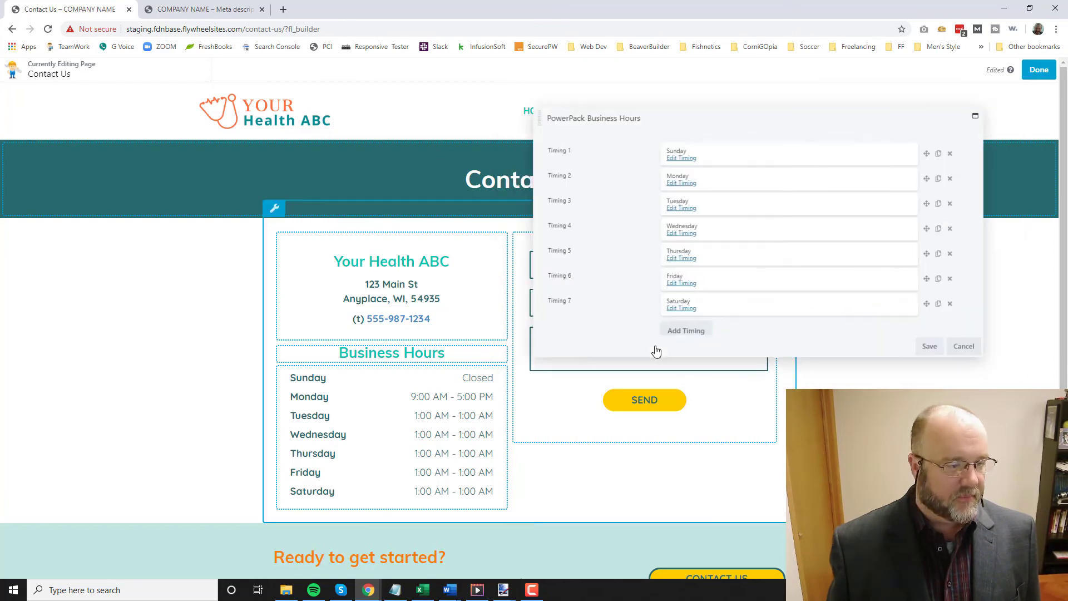
- Set Wednesday's business hours from 09:00 am to 05:00 pm and save that timing
{"action": "left_click", "coordinate": [674, 233]}
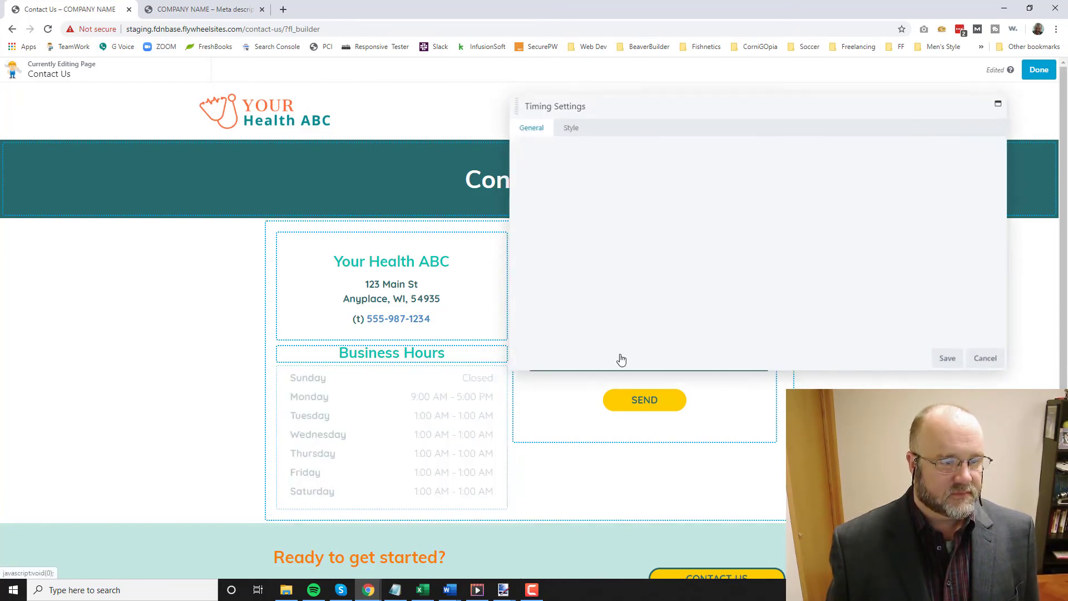
{"action": "left_click", "coordinate": [666, 307]}
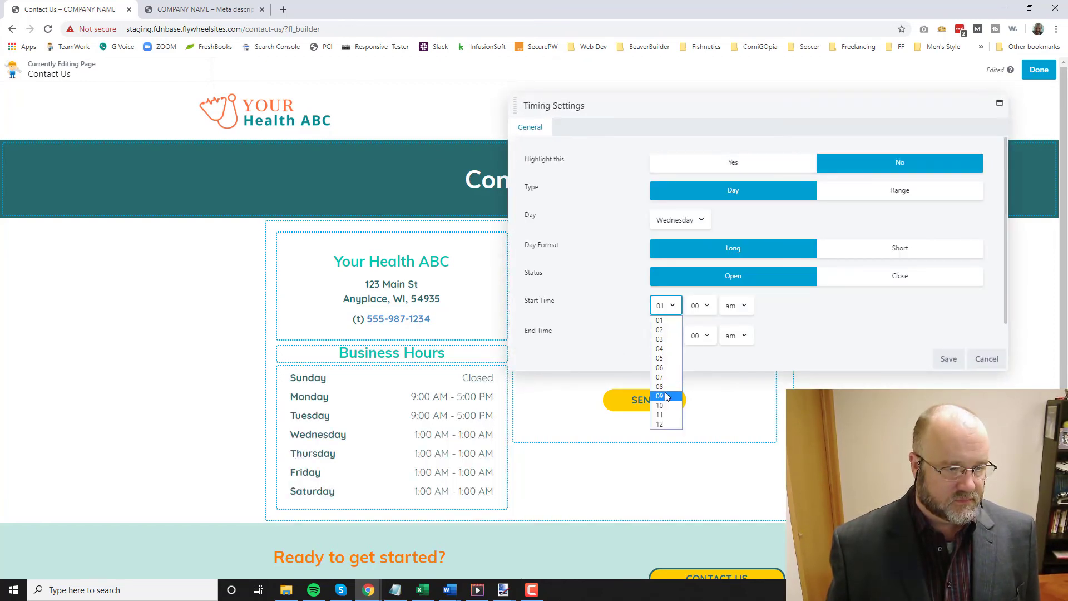
{"action": "left_click", "coordinate": [666, 396]}
{"action": "left_click", "coordinate": [669, 336]}
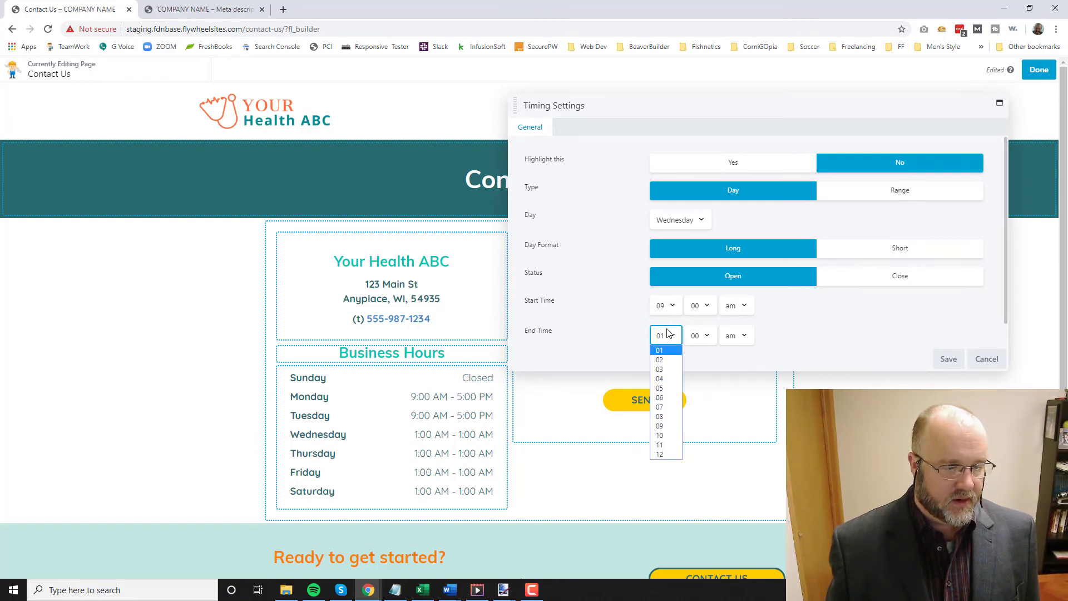
{"action": "left_click", "coordinate": [666, 389]}
{"action": "left_click", "coordinate": [736, 335]}
{"action": "left_click", "coordinate": [731, 349]}
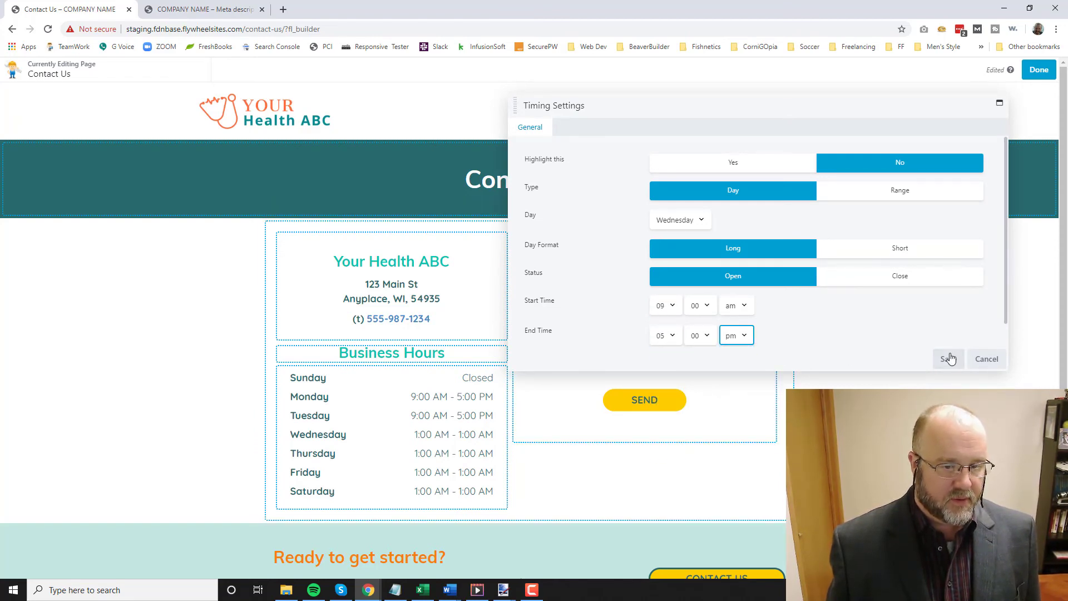
{"action": "left_click", "coordinate": [949, 359]}
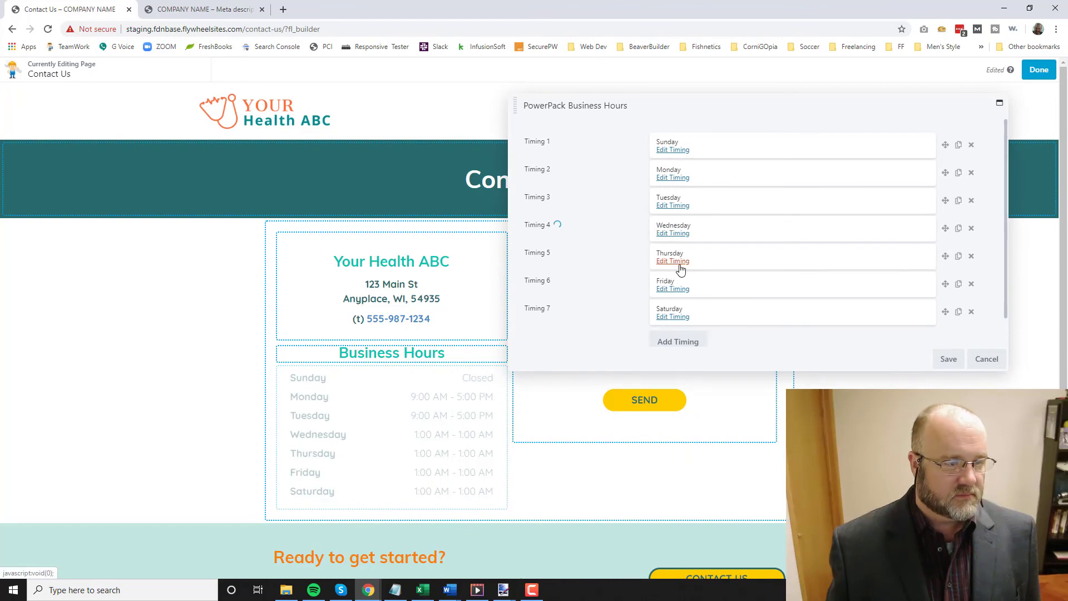
- Set Thursday's status to Close with the text "Closed" and save that timing
{"action": "left_click", "coordinate": [673, 262]}
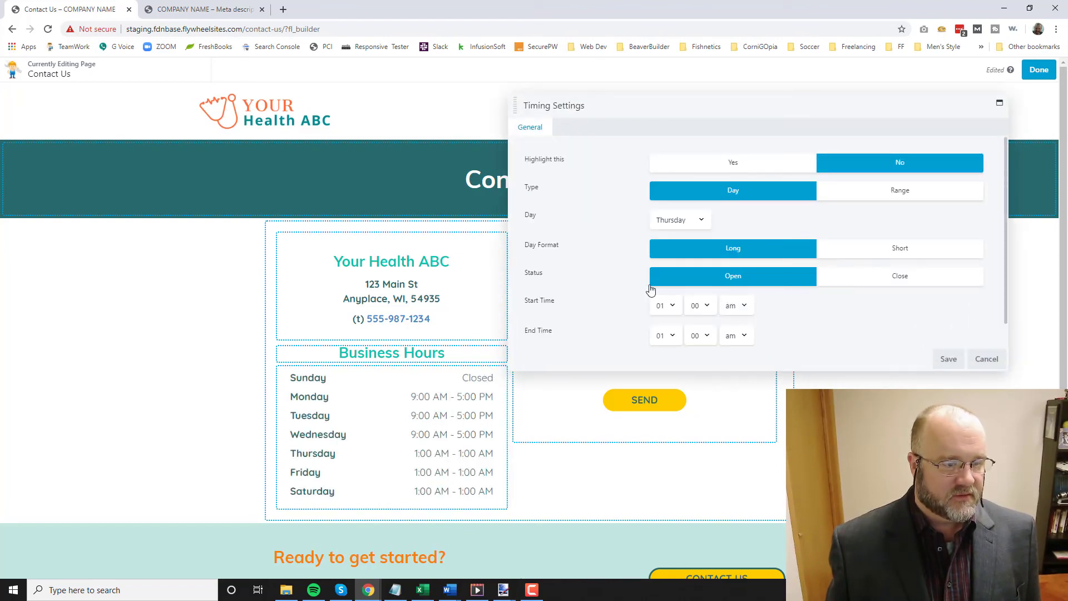
{"action": "left_click", "coordinate": [901, 276]}
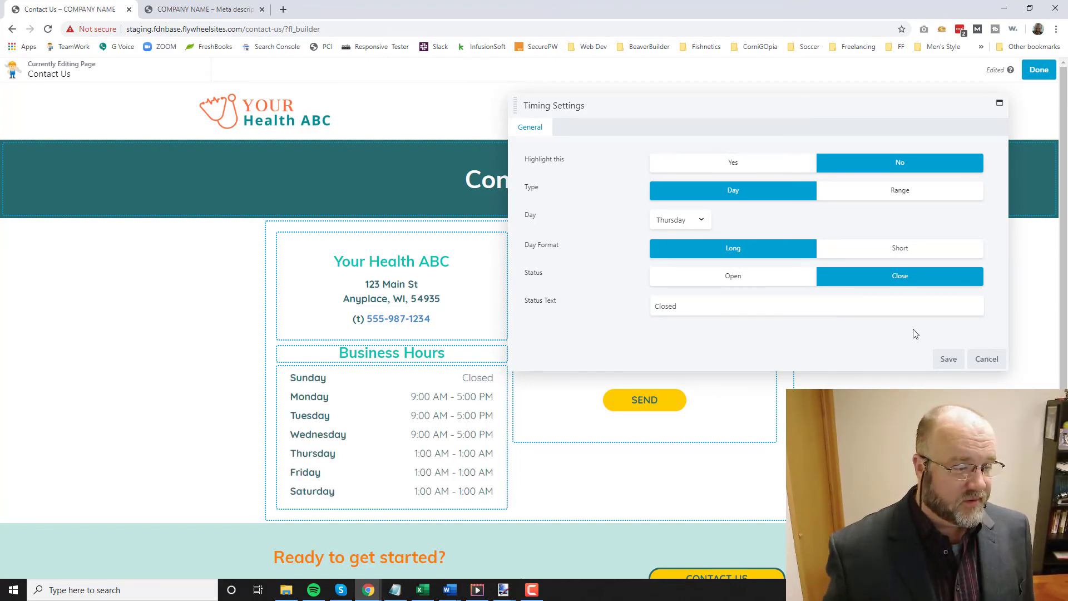
{"action": "left_click", "coordinate": [950, 361]}
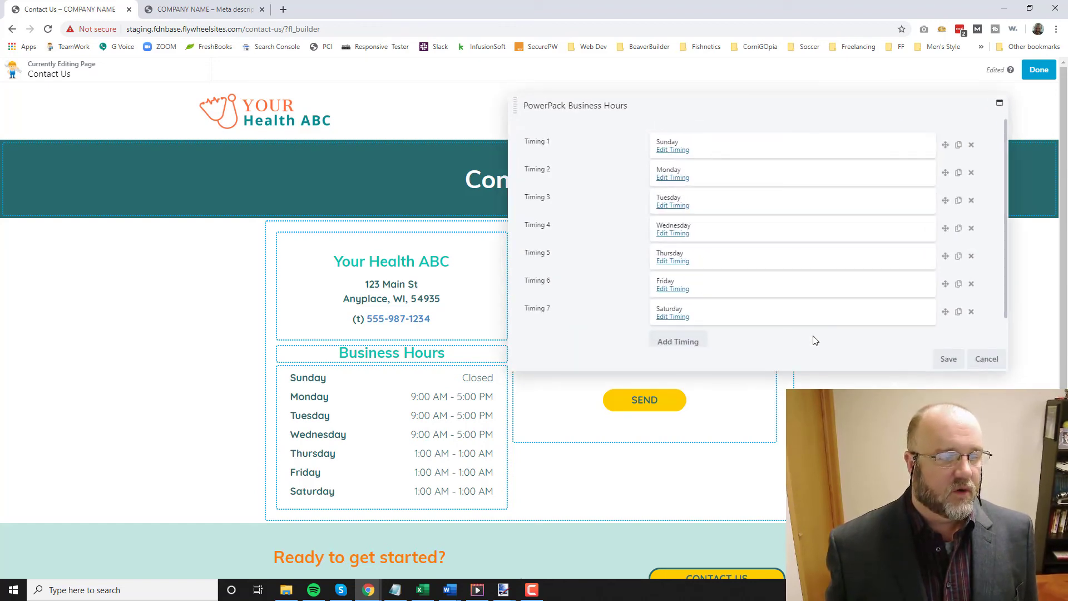
- Set Friday's business hours from 09:00 am to 05:00 pm and save that timing
{"action": "left_click", "coordinate": [681, 289]}
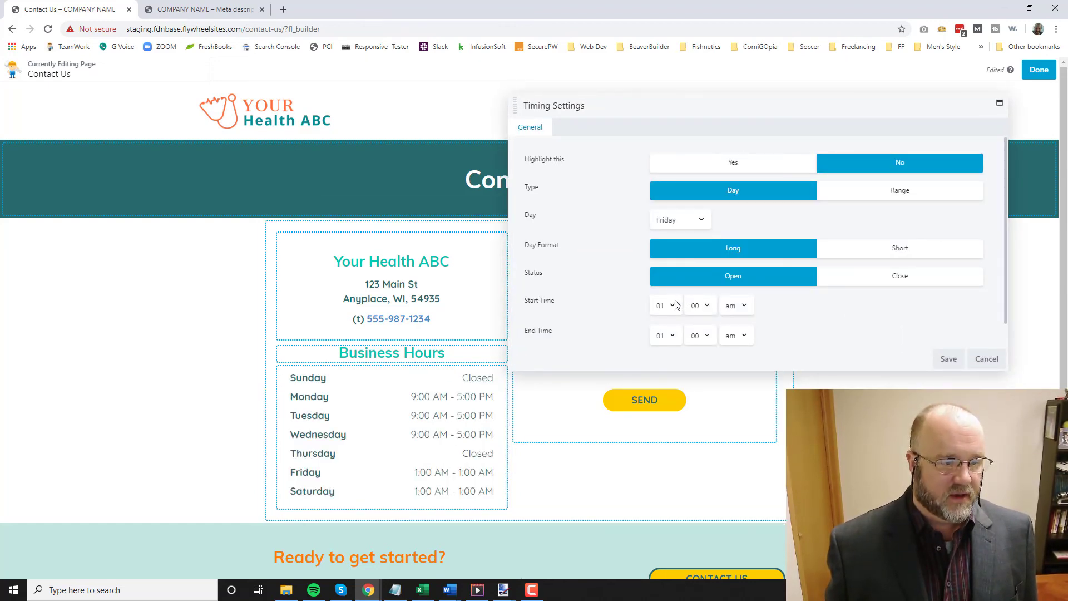
{"action": "left_click", "coordinate": [674, 305]}
{"action": "left_click", "coordinate": [658, 396]}
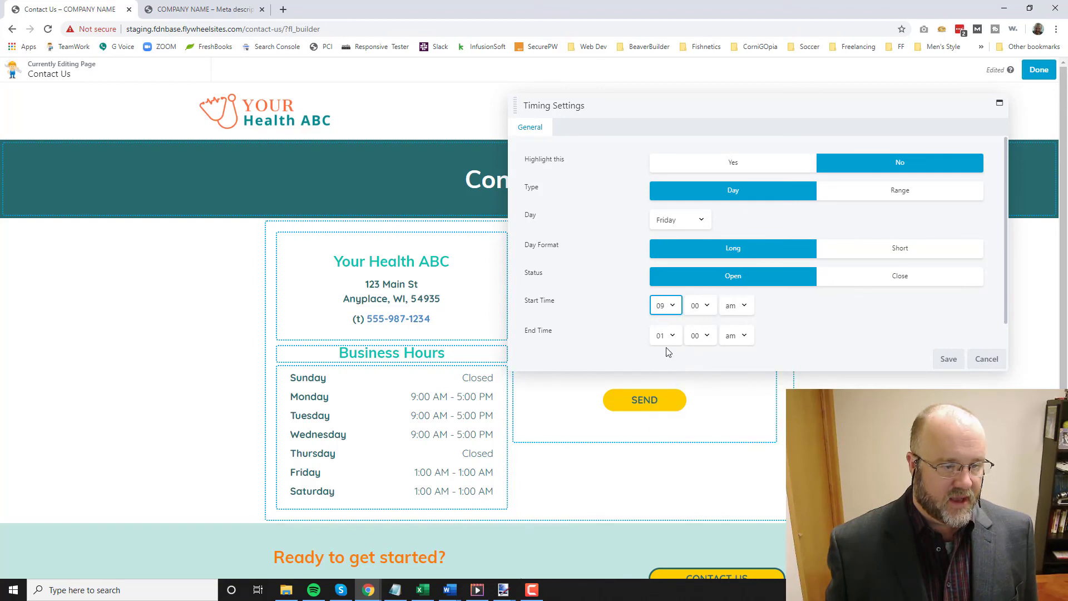
{"action": "left_click", "coordinate": [665, 335]}
{"action": "left_click", "coordinate": [661, 388]}
{"action": "left_click", "coordinate": [734, 336]}
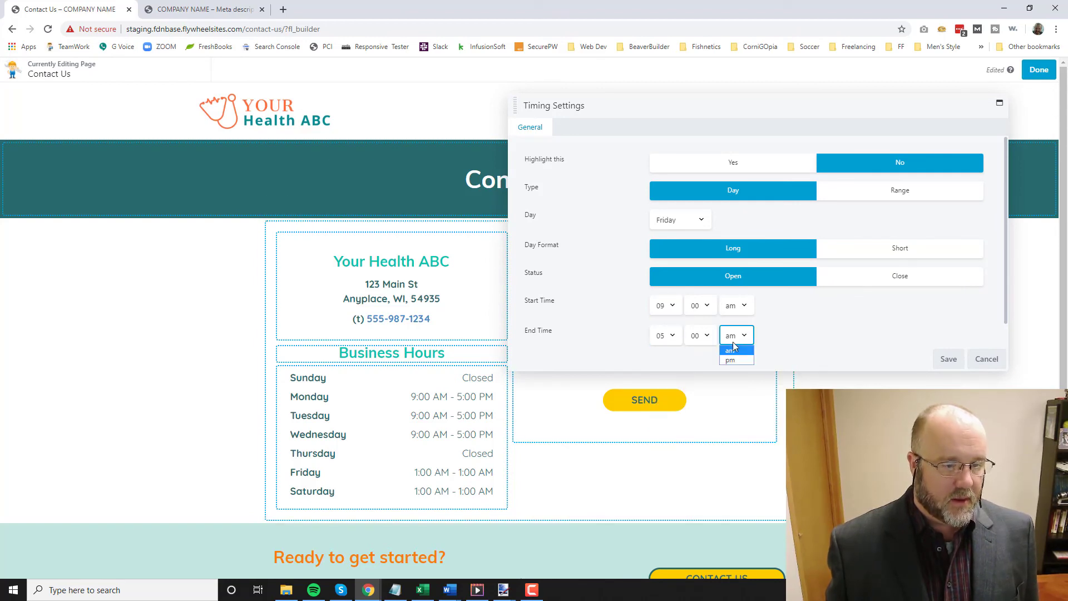
{"action": "left_click", "coordinate": [940, 361]}
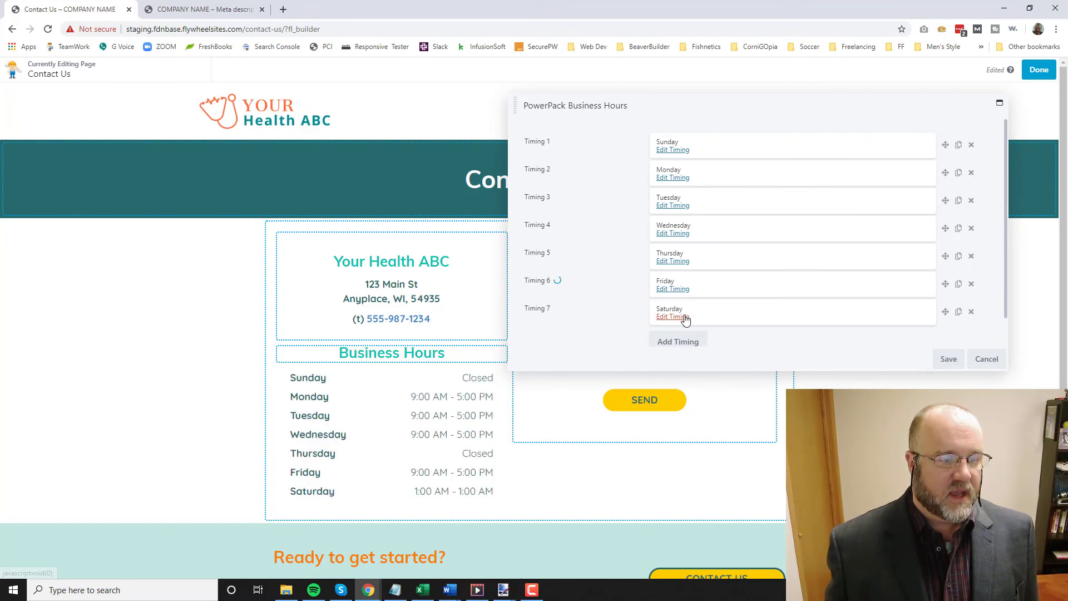
- Set Saturday's status to Close with the text "Closed" and save the whole Business Hours module
{"action": "left_click", "coordinate": [675, 317]}
{"action": "left_click", "coordinate": [885, 276]}
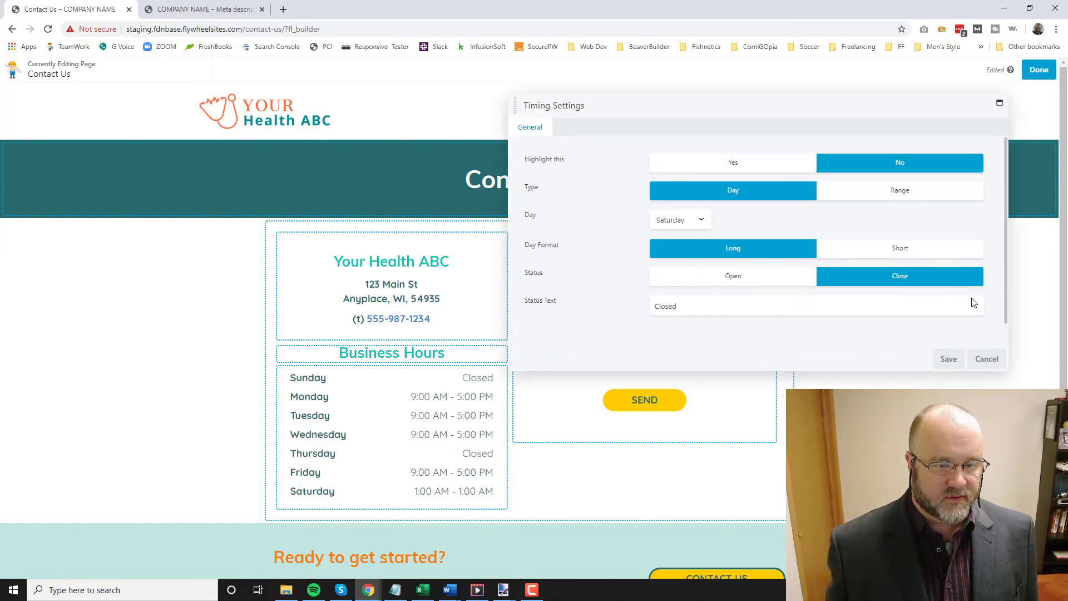
{"action": "left_click", "coordinate": [948, 359]}
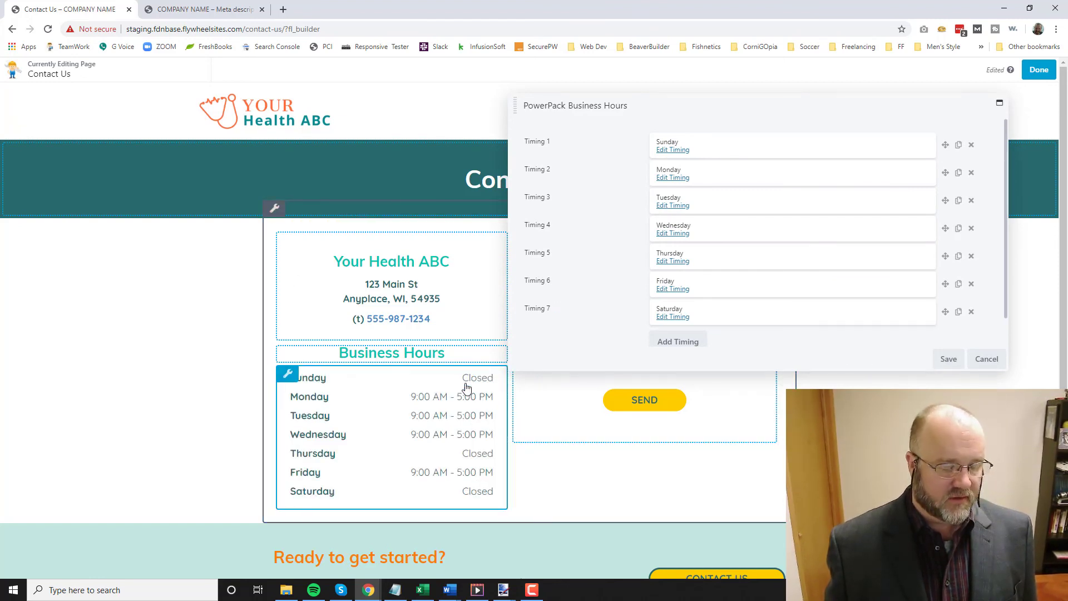
{"action": "left_click", "coordinate": [949, 359]}
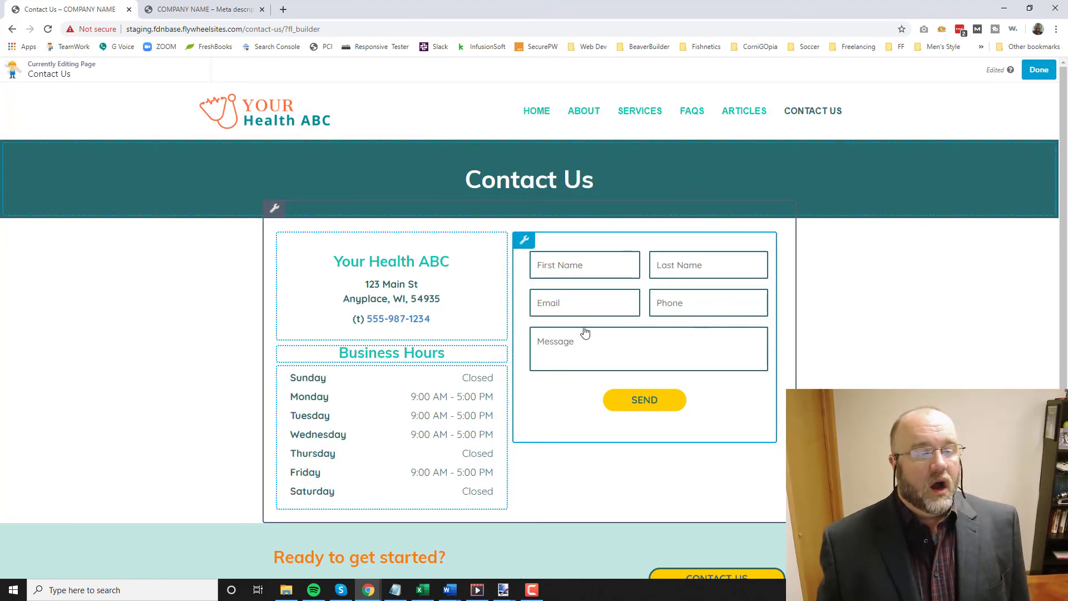
- Review the contact form's input border color and its button color settings, and save the form module
{"action": "left_click", "coordinate": [654, 321]}
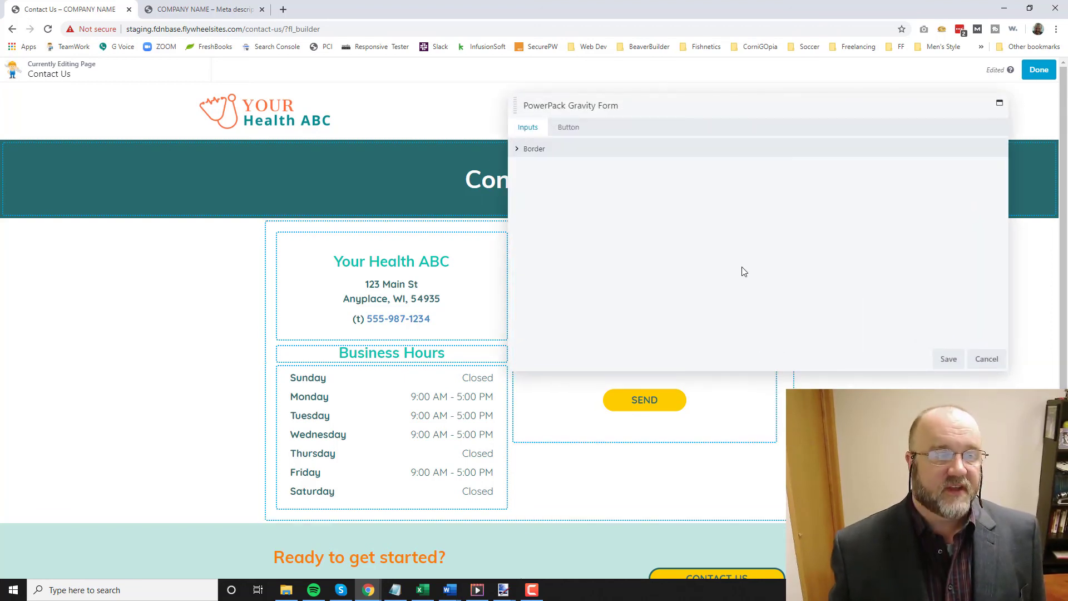
{"action": "left_click", "coordinate": [564, 151]}
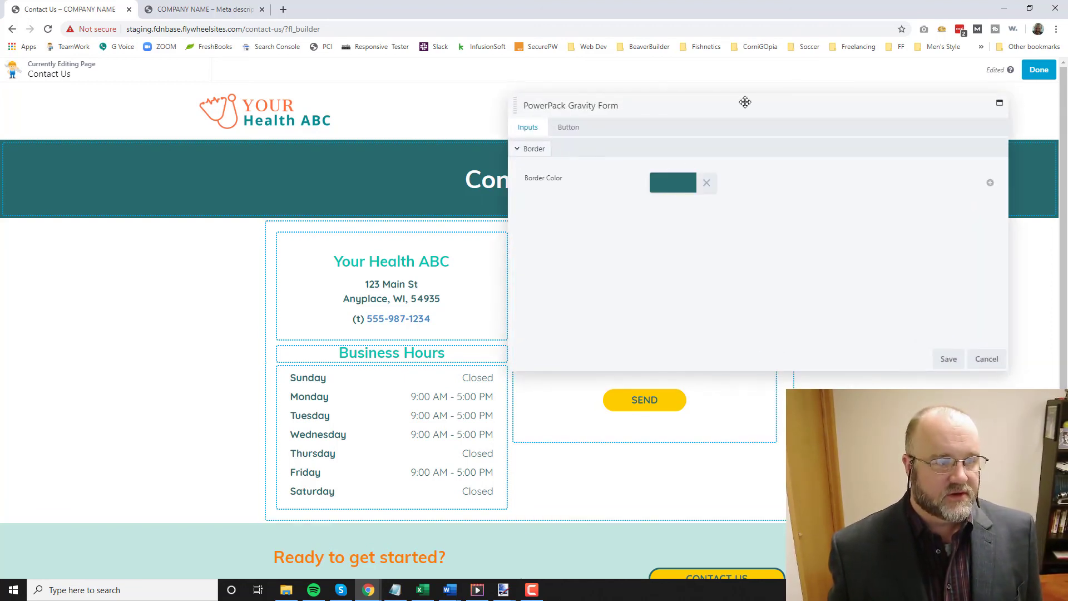
{"action": "left_click_drag", "start_coordinate": [747, 102], "coordinate": [298, 96]}
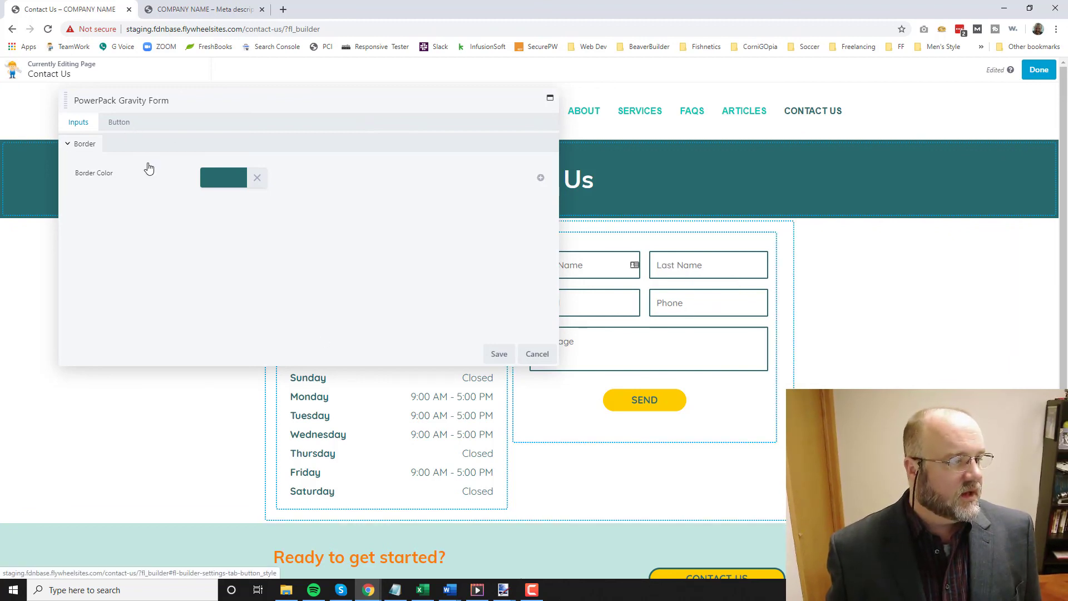
{"action": "left_click", "coordinate": [114, 125]}
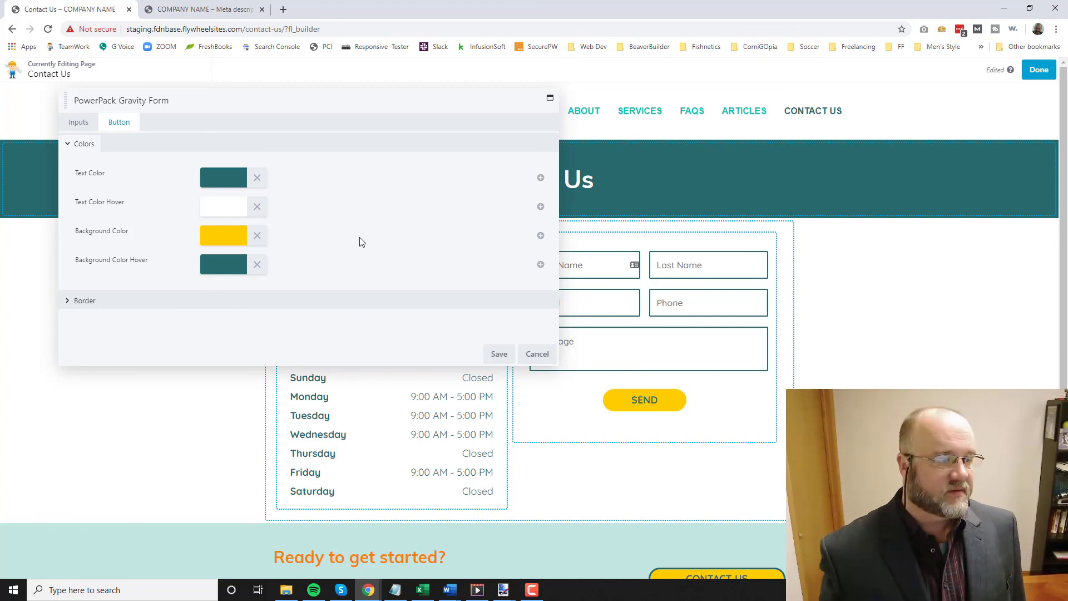
{"action": "left_click", "coordinate": [499, 353]}
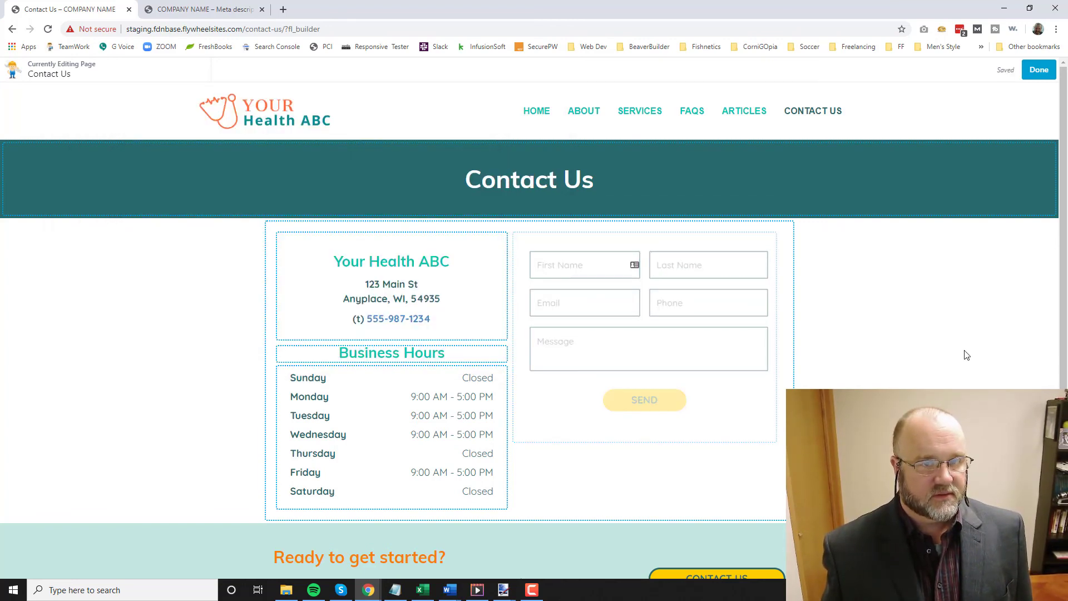
- Finish editing the Contact Us page and publish its changes
{"action": "left_click", "coordinate": [1037, 69]}
{"action": "left_click", "coordinate": [991, 69]}
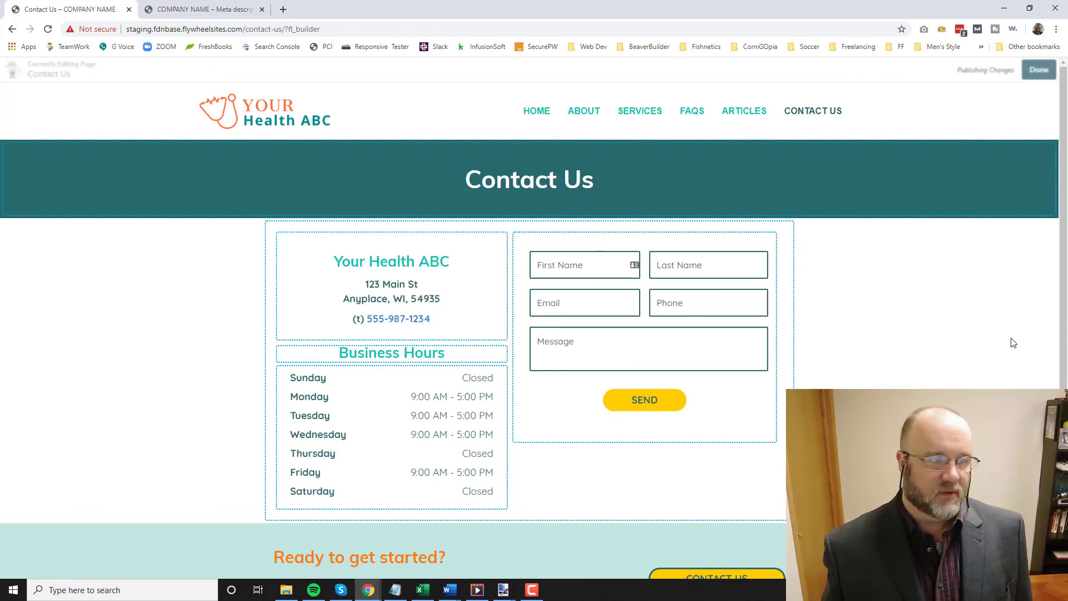